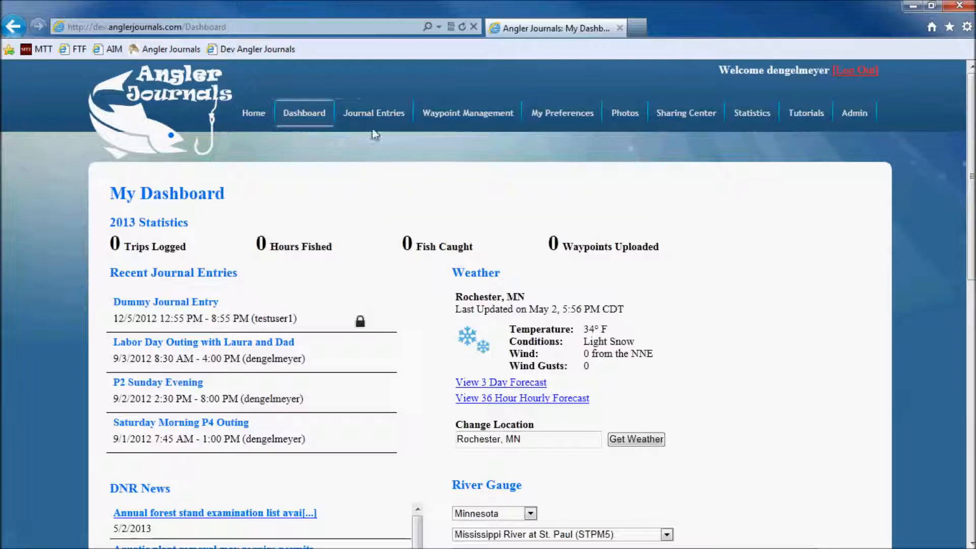
- Start a new journal entry and title it "Tutorial Journal Entry"
{"action": "mouse_move", "coordinate": [377, 122]}
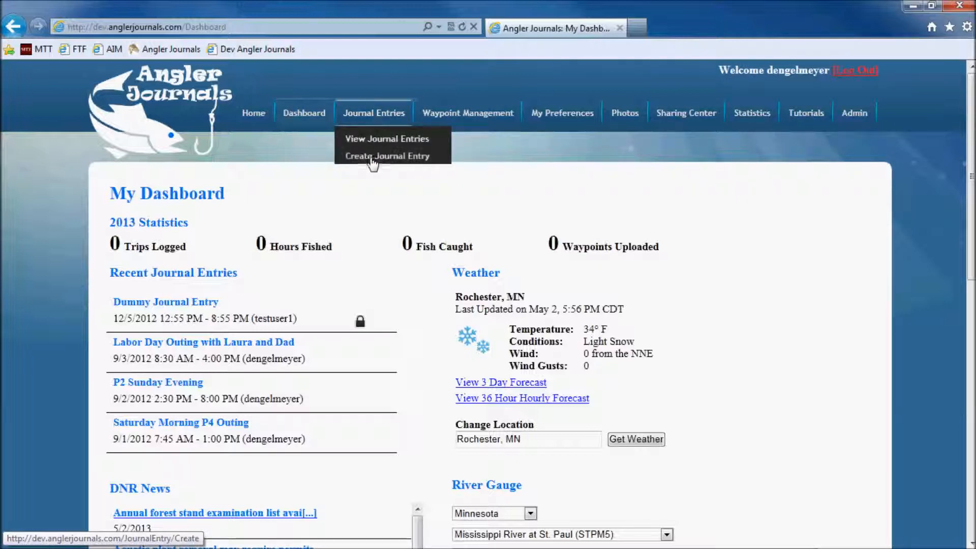
{"action": "left_click", "coordinate": [372, 156]}
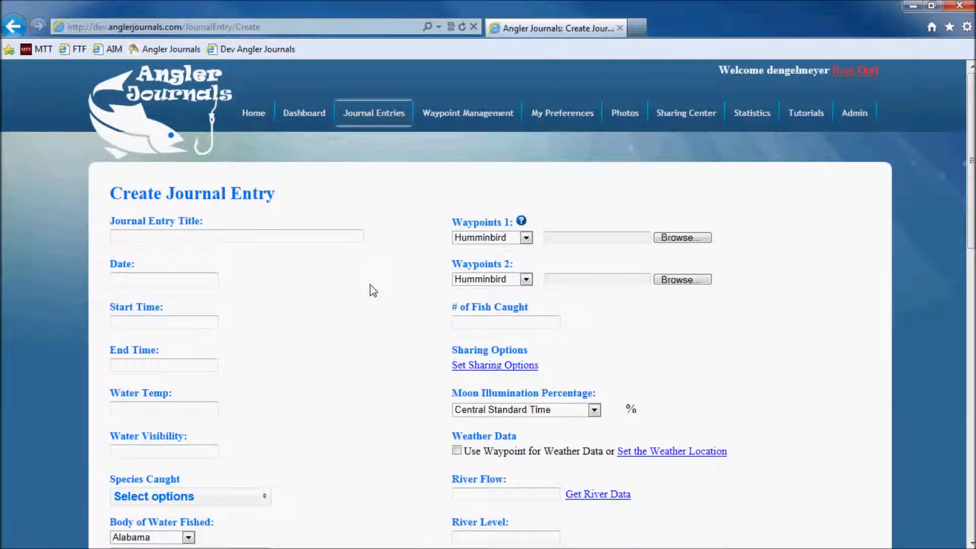
{"action": "scroll", "coordinate": [372, 290], "scroll_direction": "down", "scroll_amount": 3}
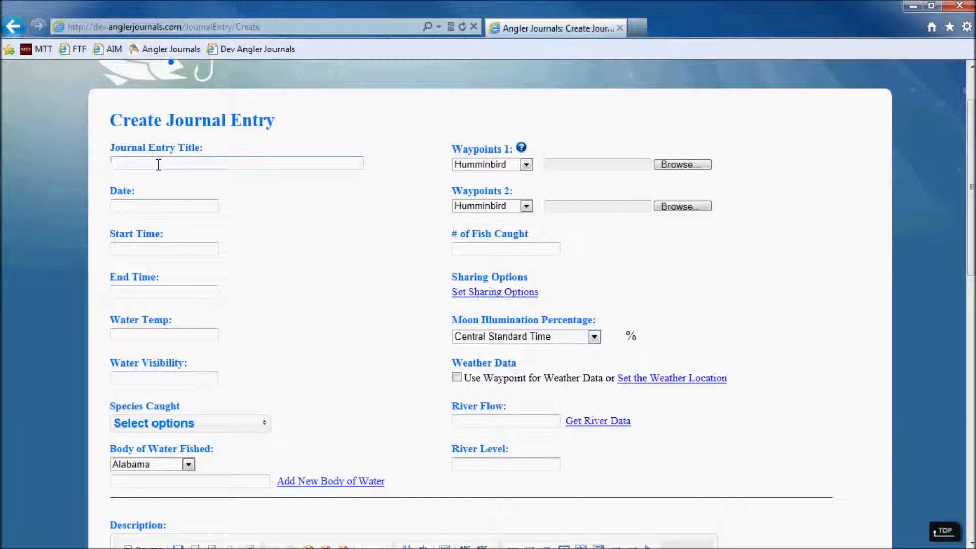
{"action": "type", "text": "Tutorial"}
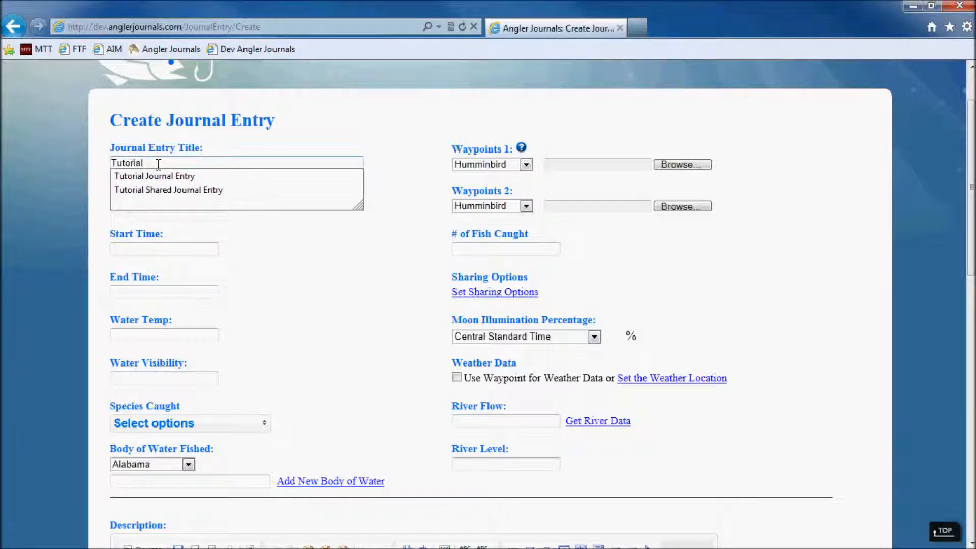
{"action": "type", "text": " Journal Entry"}
{"action": "key", "text": "Tab"}
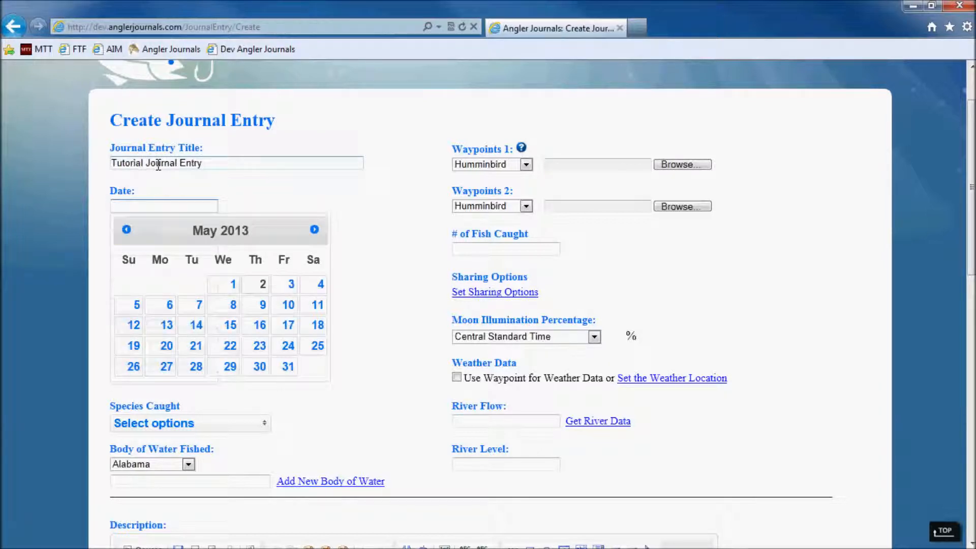
- Set the entry's date to 05/01/2013, with start time 07:00 AM and end time 07:00 PM
{"action": "left_click", "coordinate": [233, 283]}
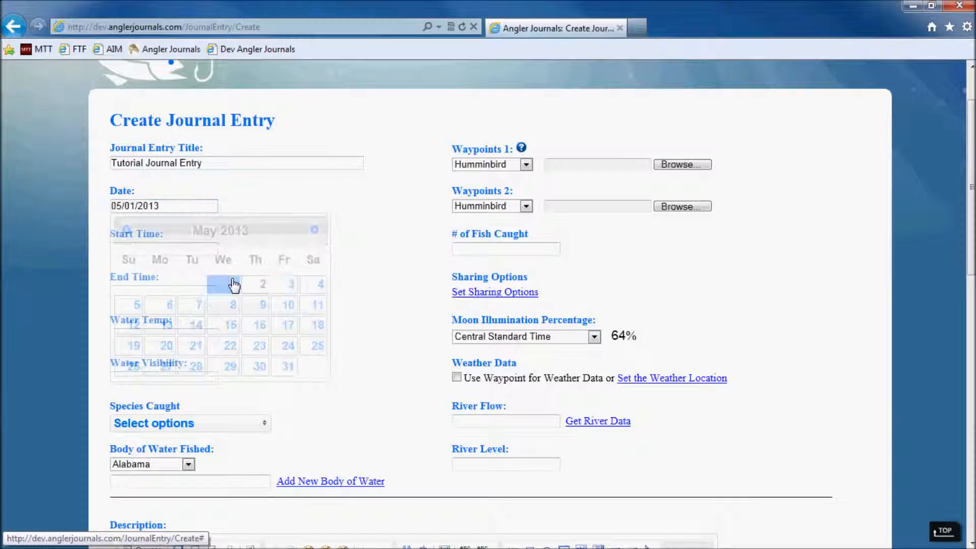
{"action": "left_click", "coordinate": [159, 249]}
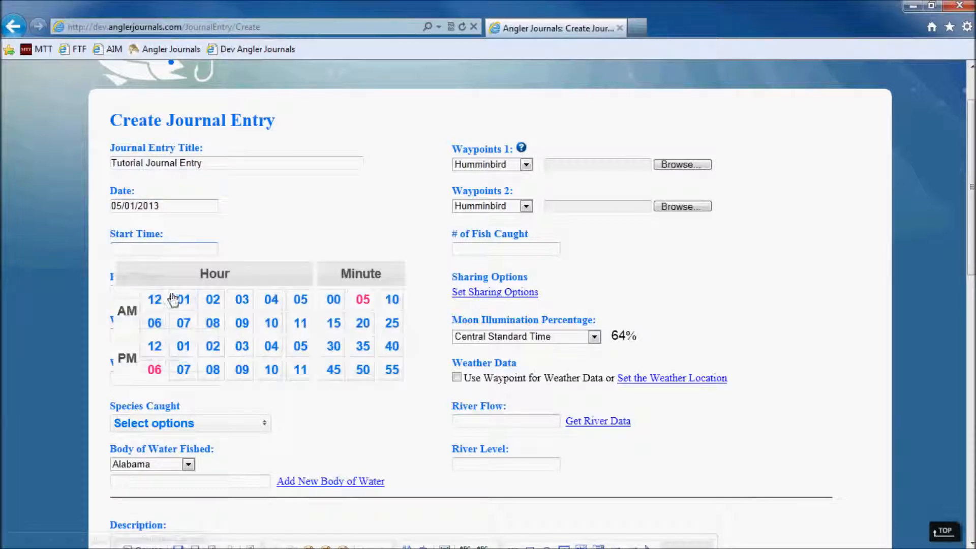
{"action": "left_click", "coordinate": [184, 324]}
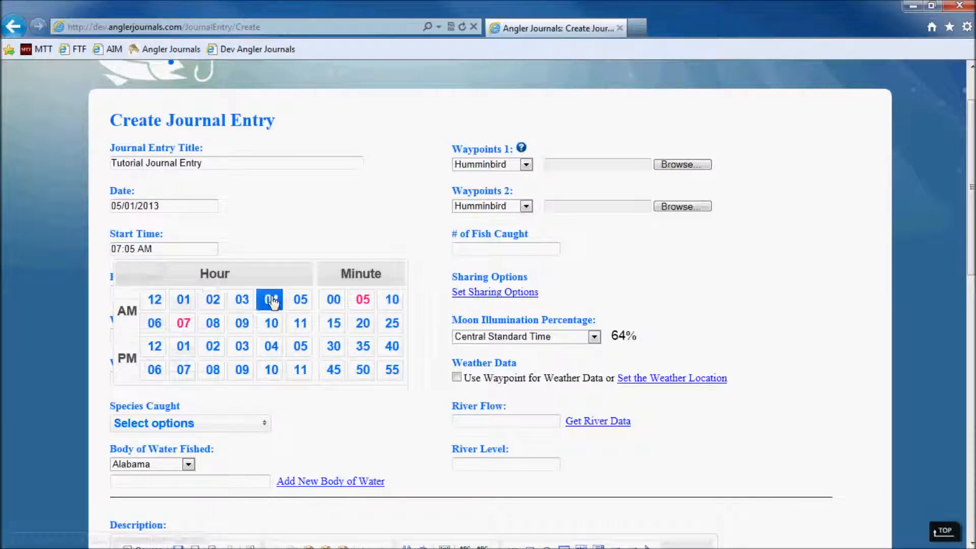
{"action": "left_click", "coordinate": [334, 299]}
{"action": "left_click", "coordinate": [121, 294]}
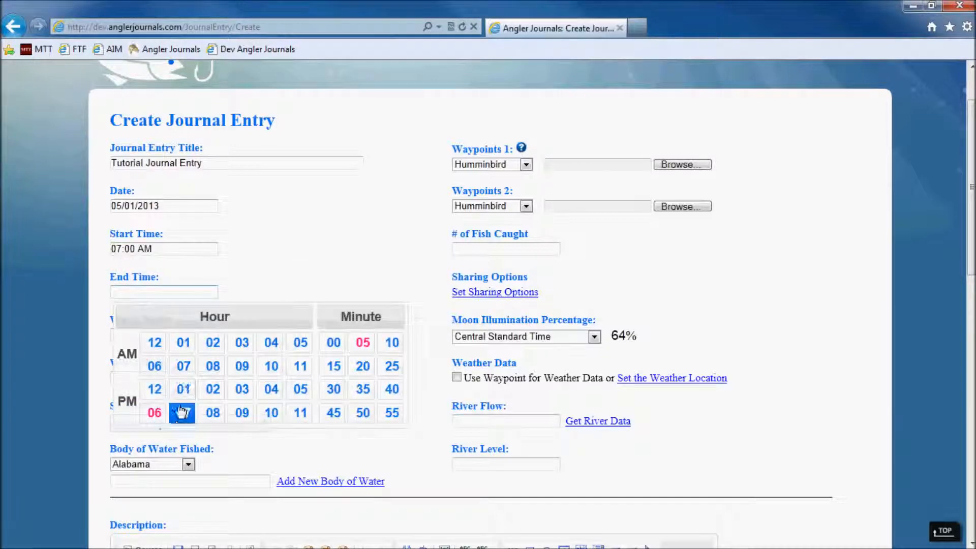
{"action": "left_click", "coordinate": [183, 413]}
{"action": "left_click", "coordinate": [334, 342]}
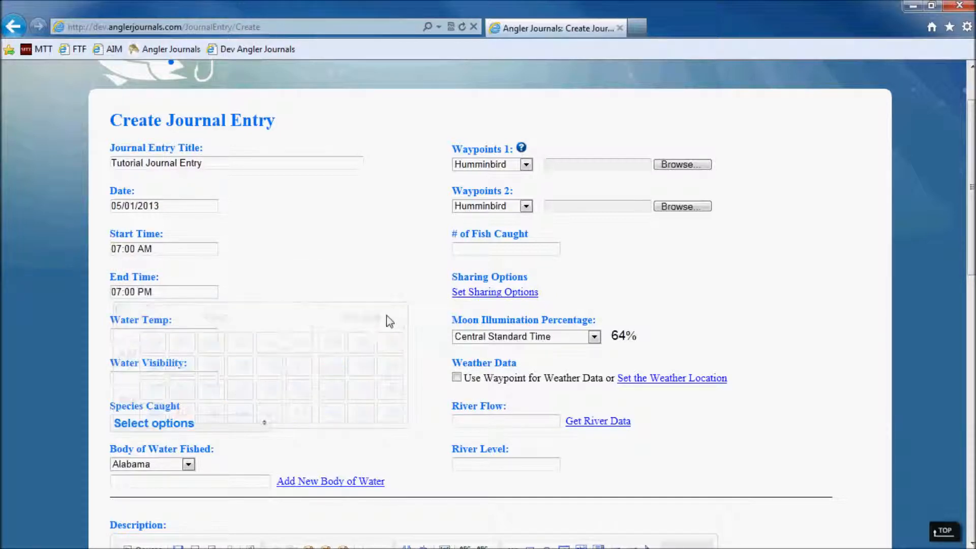
- Enter a water temperature of 50 and a water visibility of .5
{"action": "scroll", "coordinate": [386, 315], "scroll_direction": "down", "scroll_amount": 3}
{"action": "left_click", "coordinate": [141, 262]}
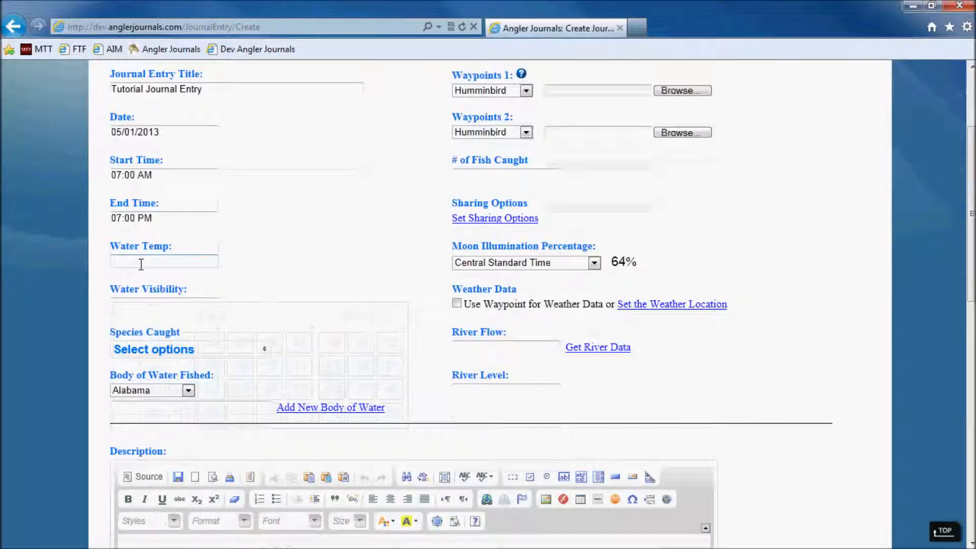
{"action": "type", "text": "50"}
{"action": "left_click", "coordinate": [136, 305]}
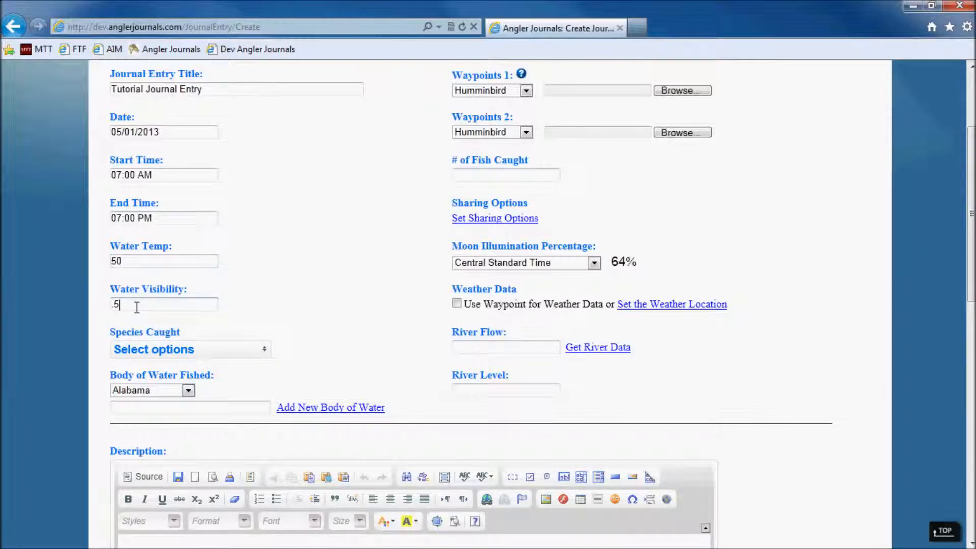
- Select Walleye as the species caught
{"action": "scroll", "coordinate": [387, 281], "scroll_direction": "down", "scroll_amount": 3}
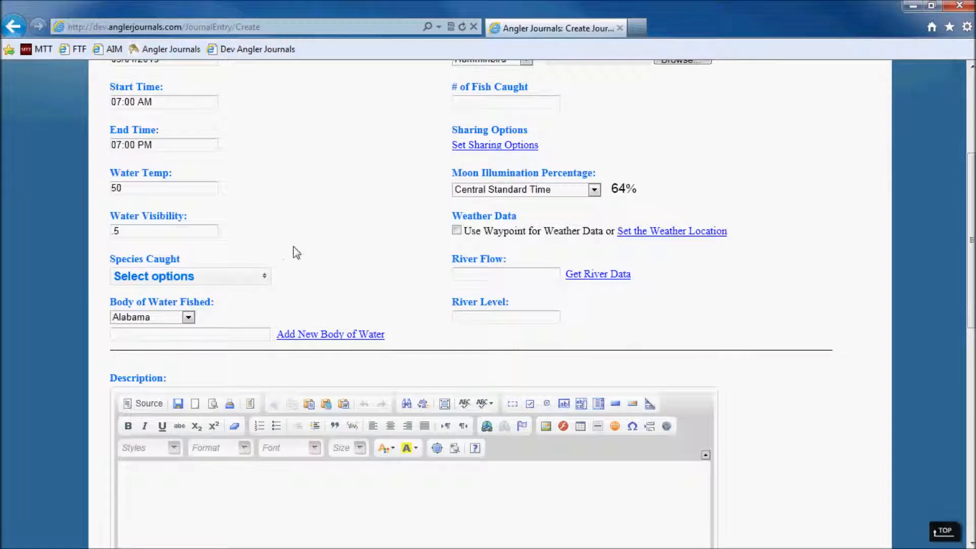
{"action": "left_click", "coordinate": [265, 277]}
{"action": "left_click_drag", "start_coordinate": [264, 304], "coordinate": [263, 390]}
{"action": "left_click", "coordinate": [119, 366]}
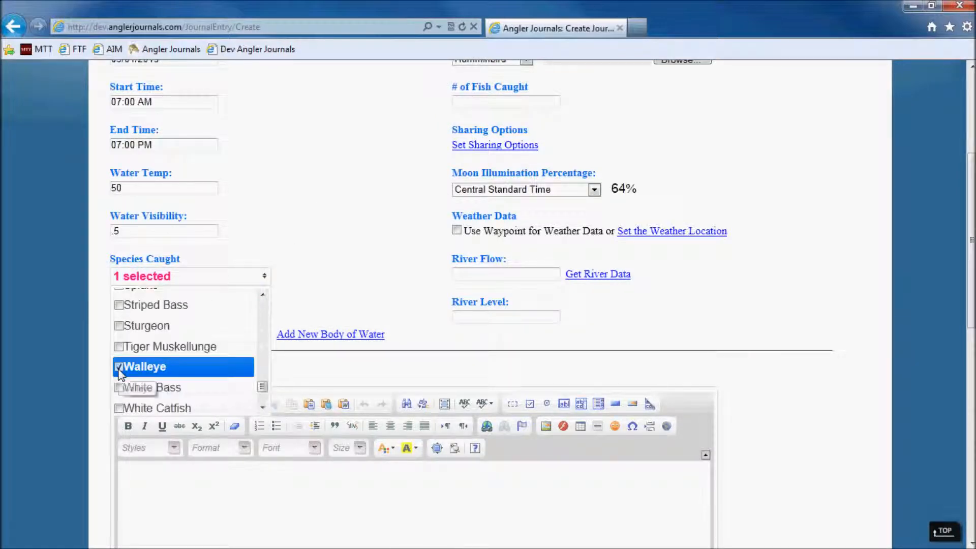
{"action": "left_click", "coordinate": [371, 280]}
- Open the application settings in a separate browser tab and switch to it, keeping the unfinished journal entry open
{"action": "scroll", "coordinate": [356, 224], "scroll_direction": "down", "scroll_amount": 1}
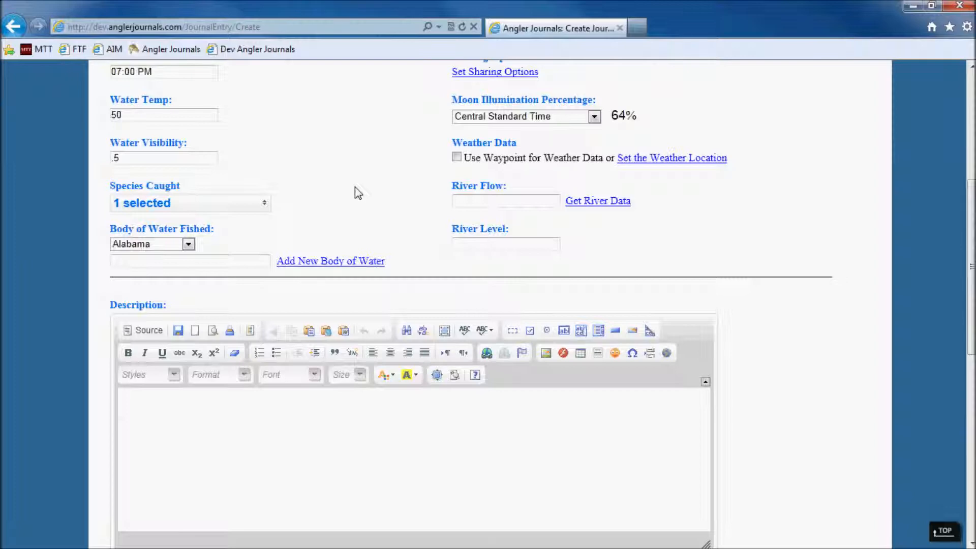
{"action": "scroll", "coordinate": [359, 192], "scroll_direction": "up", "scroll_amount": 5}
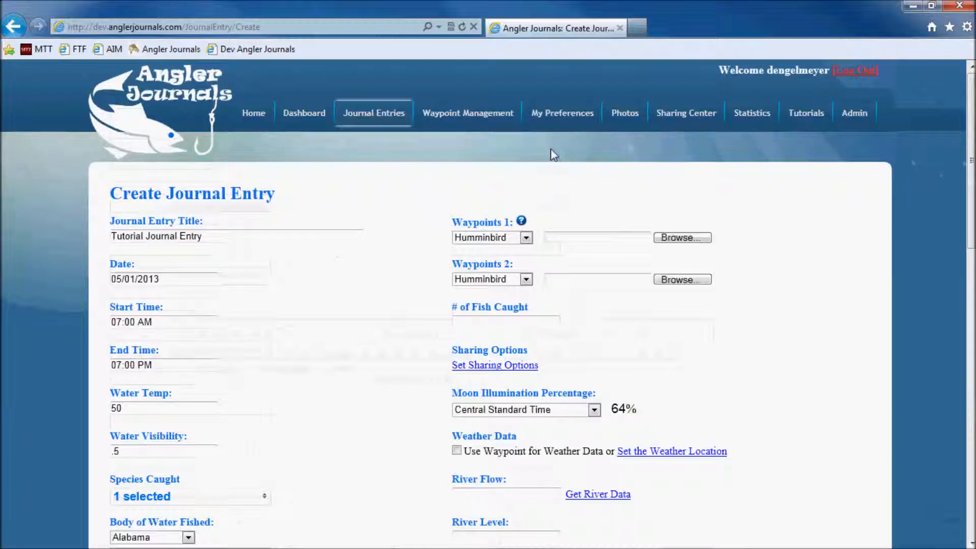
{"action": "mouse_move", "coordinate": [562, 120]}
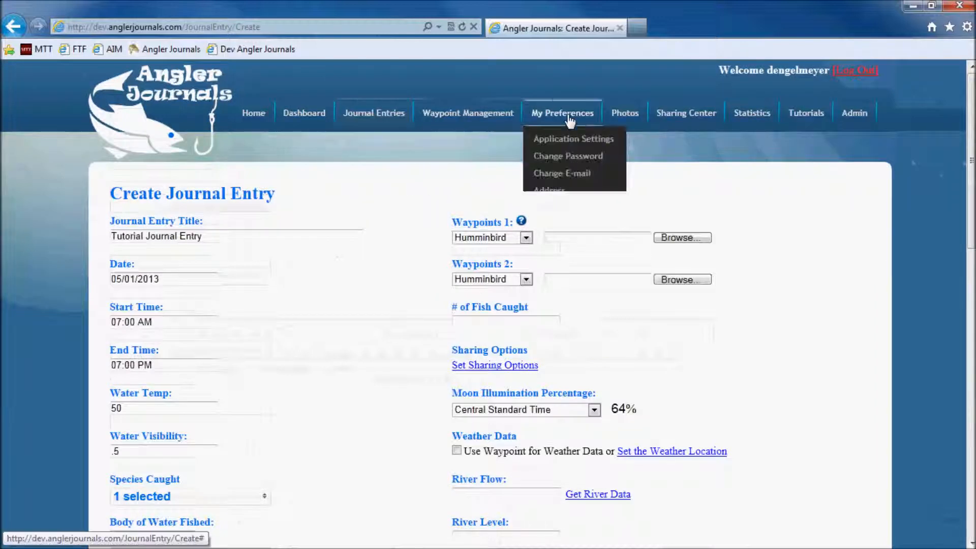
{"action": "middle_click", "coordinate": [561, 147]}
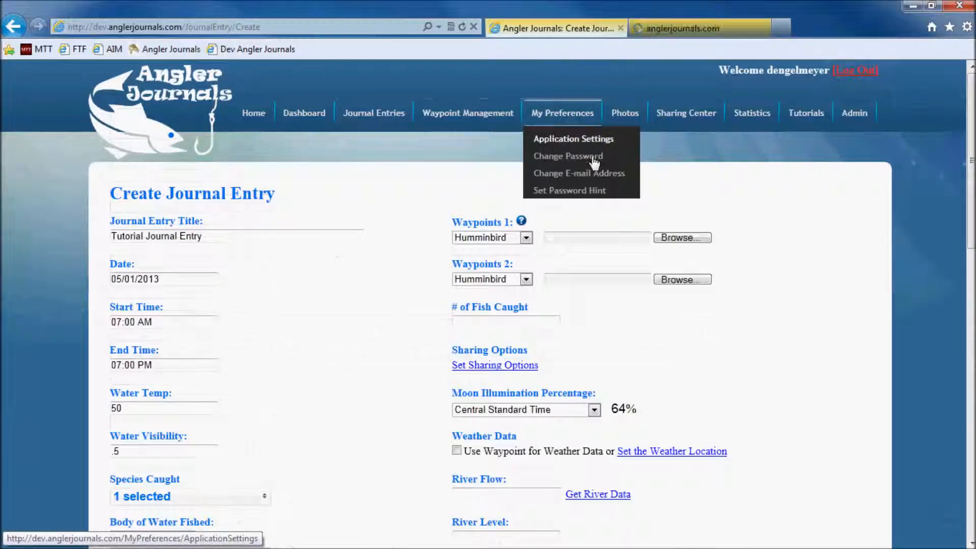
{"action": "left_click", "coordinate": [694, 31]}
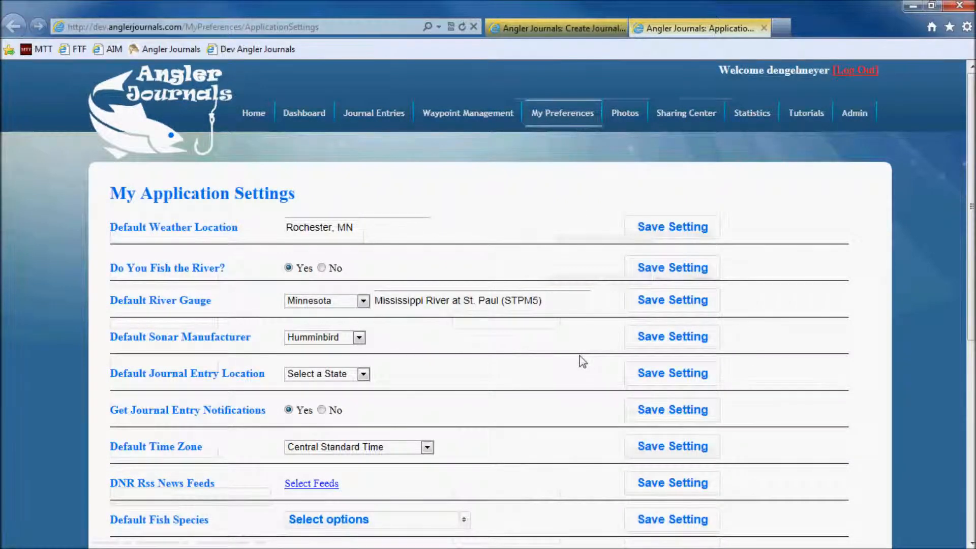
- Set the default fish species to Walleye, Tiger Muskellunge and Sturgeon, and save that setting
{"action": "scroll", "coordinate": [582, 360], "scroll_direction": "down", "scroll_amount": 1}
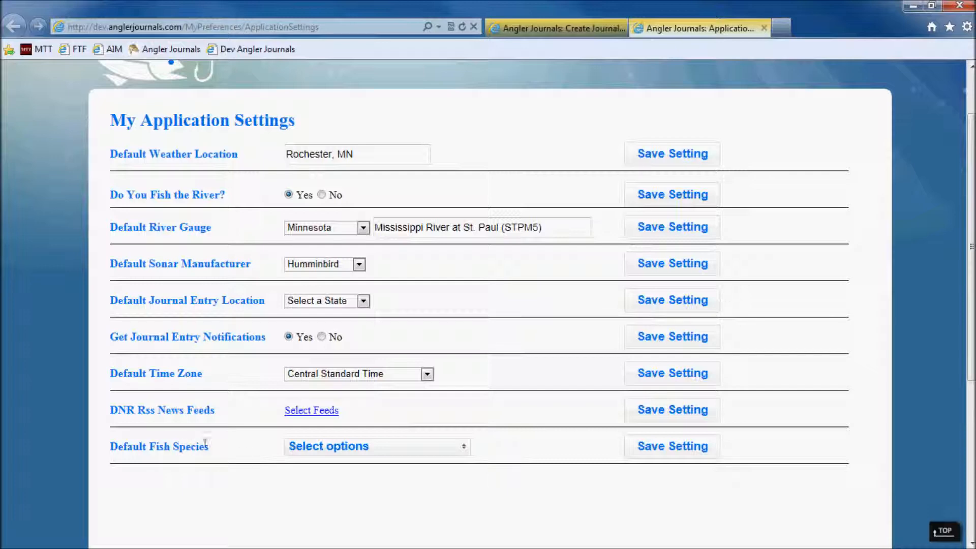
{"action": "left_click", "coordinate": [463, 447]}
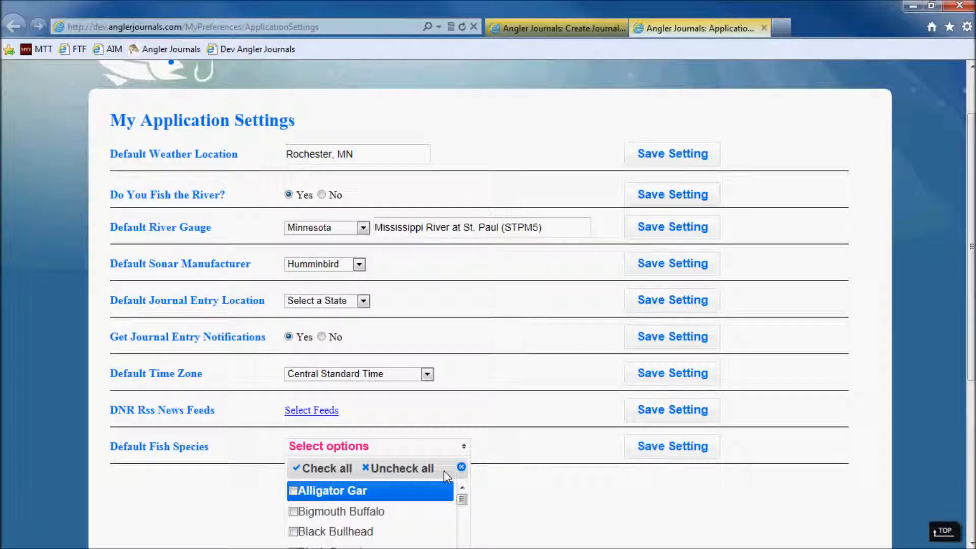
{"action": "scroll", "coordinate": [444, 471], "scroll_direction": "down", "scroll_amount": 1}
{"action": "scroll", "coordinate": [396, 473], "scroll_direction": "down", "scroll_amount": 8}
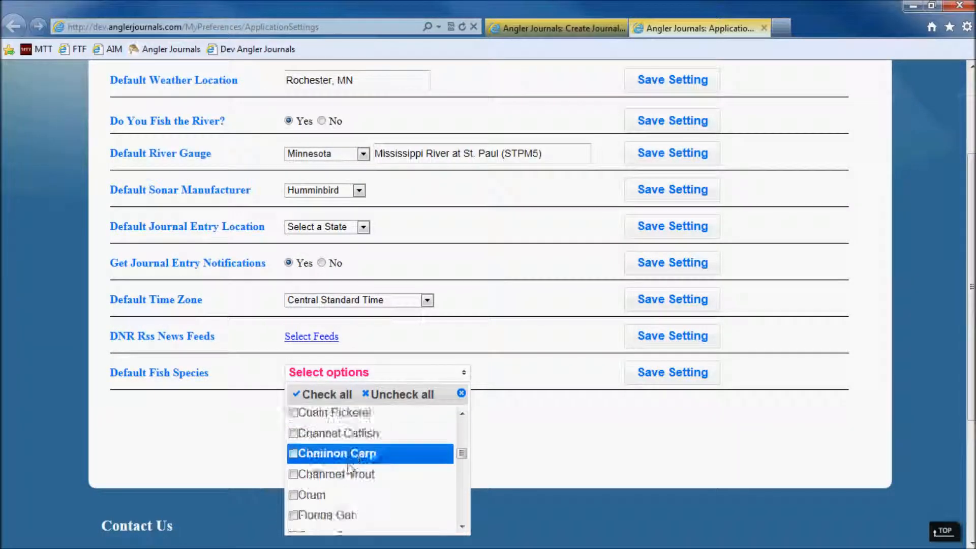
{"action": "scroll", "coordinate": [346, 470], "scroll_direction": "down", "scroll_amount": 5}
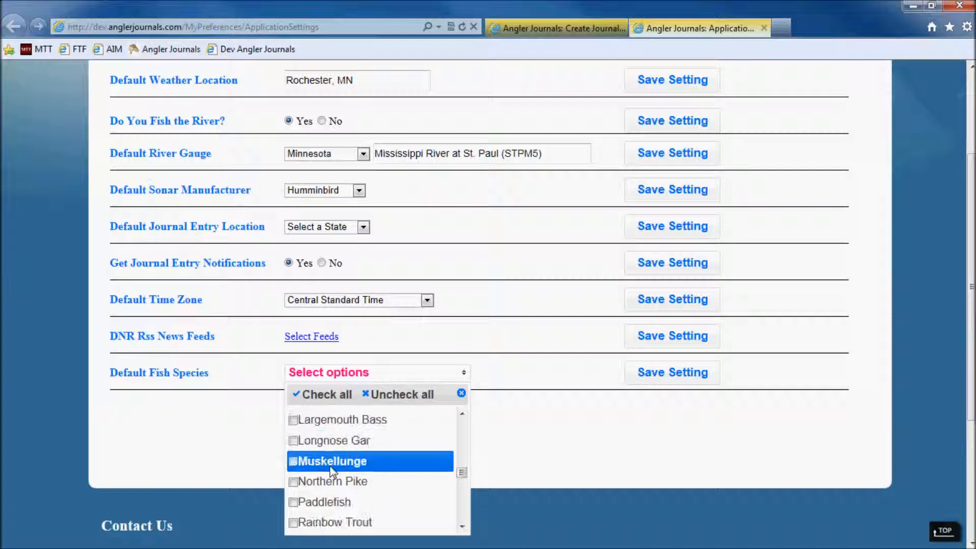
{"action": "scroll", "coordinate": [313, 482], "scroll_direction": "down", "scroll_amount": 5}
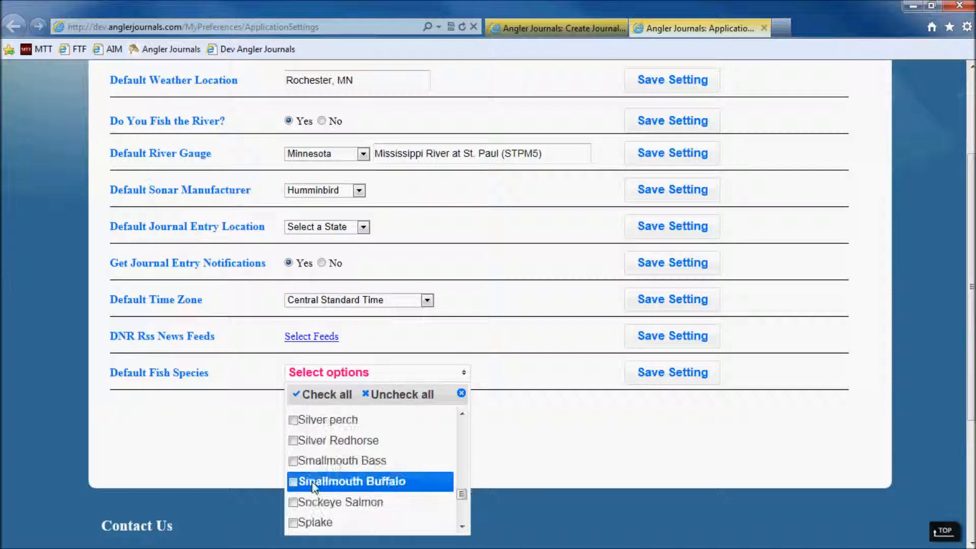
{"action": "scroll", "coordinate": [305, 482], "scroll_direction": "down", "scroll_amount": 4}
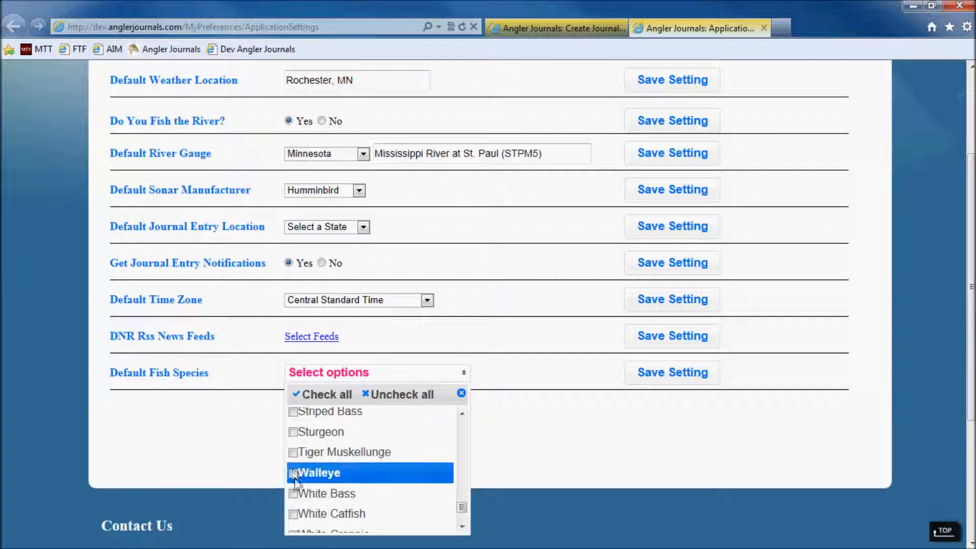
{"action": "left_click", "coordinate": [294, 474]}
{"action": "left_click", "coordinate": [294, 452]}
{"action": "left_click", "coordinate": [293, 432]}
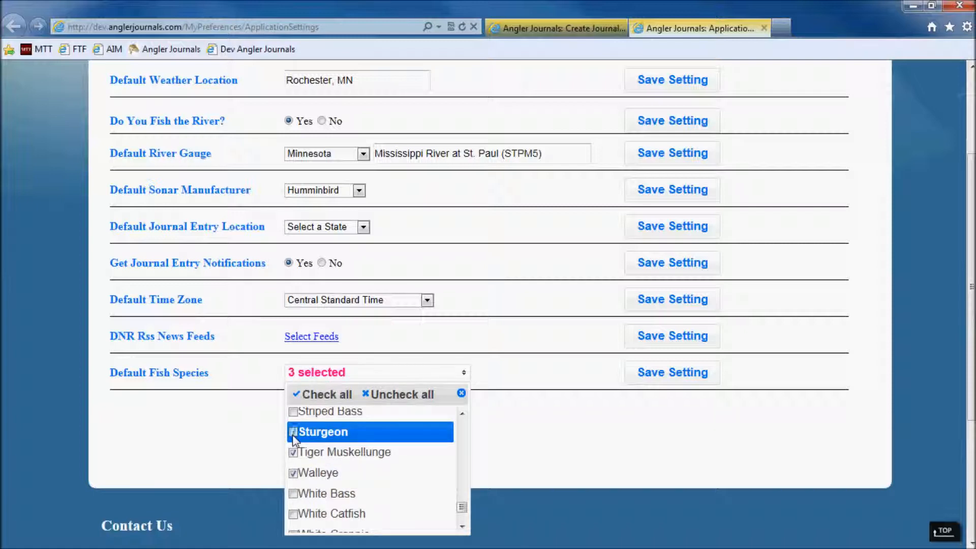
{"action": "left_click", "coordinate": [551, 423]}
{"action": "left_click", "coordinate": [678, 380]}
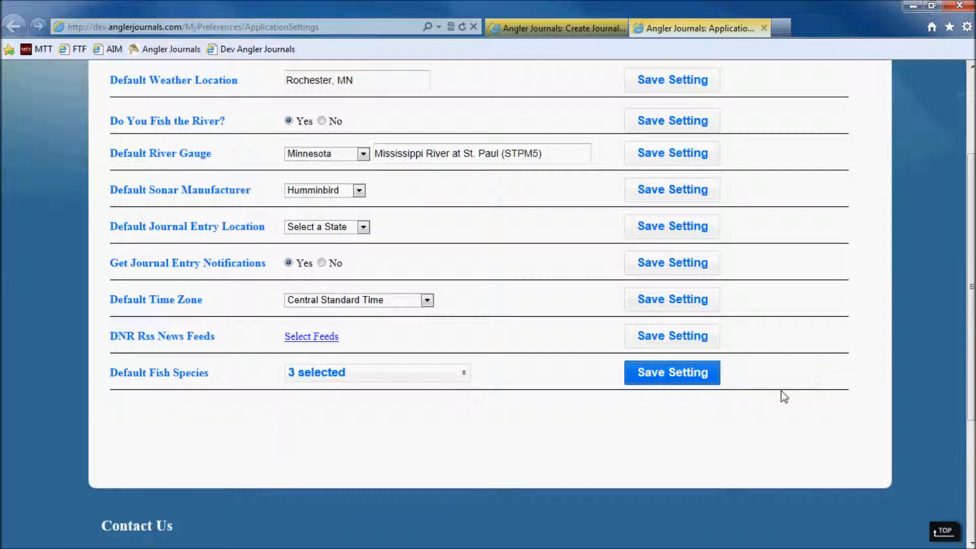
- Open another blank journal entry form in a separate browser tab and switch to it
{"action": "scroll", "coordinate": [781, 391], "scroll_direction": "up", "scroll_amount": 3}
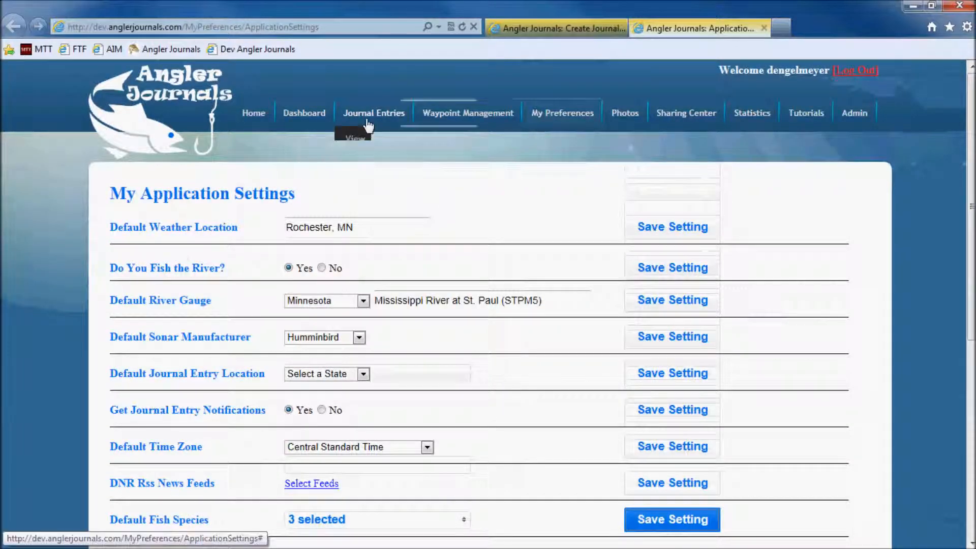
{"action": "mouse_move", "coordinate": [366, 122]}
{"action": "middle_click", "coordinate": [368, 156]}
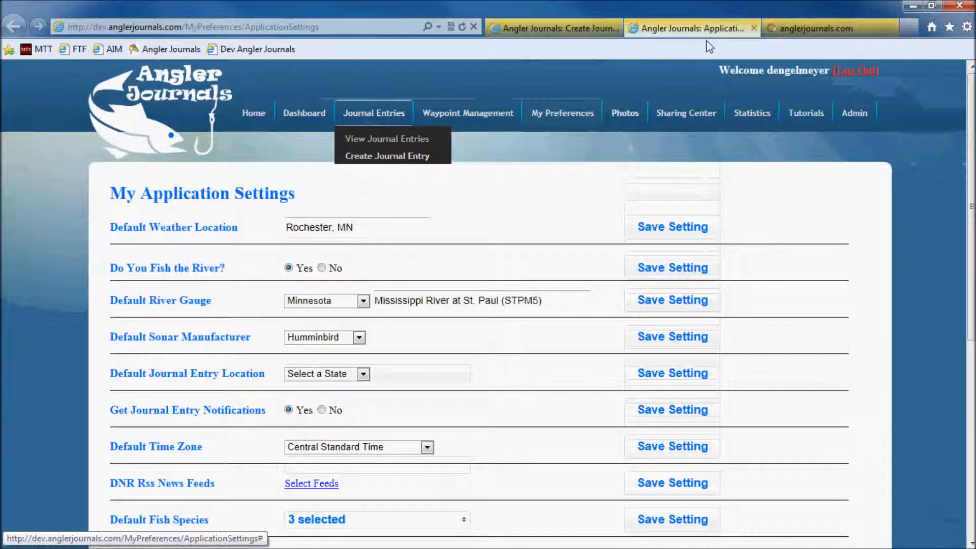
{"action": "left_click", "coordinate": [821, 38]}
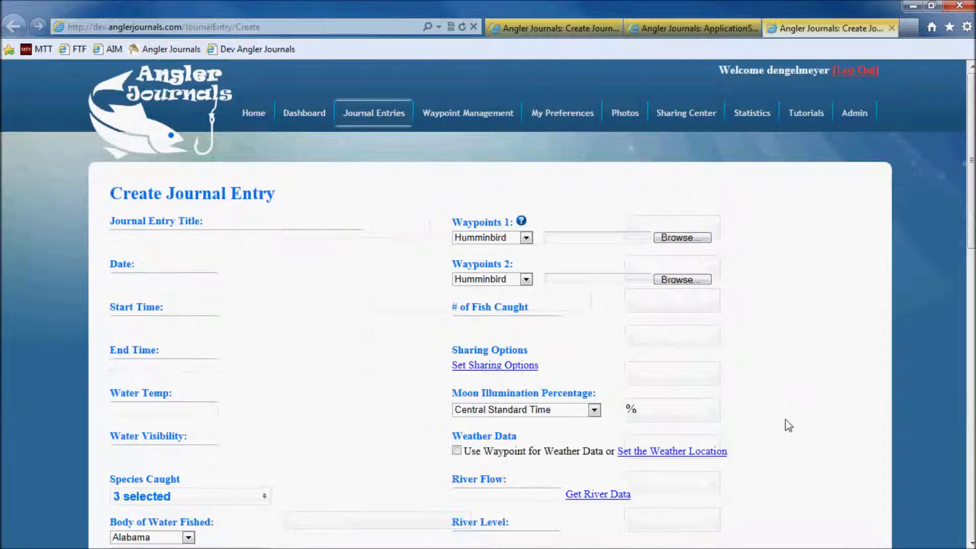
- Check which species are preselected under Species Caught in the blank form, and close both extra browser tabs
{"action": "scroll", "coordinate": [752, 423], "scroll_direction": "down", "scroll_amount": 2}
{"action": "scroll", "coordinate": [751, 422], "scroll_direction": "down", "scroll_amount": 4}
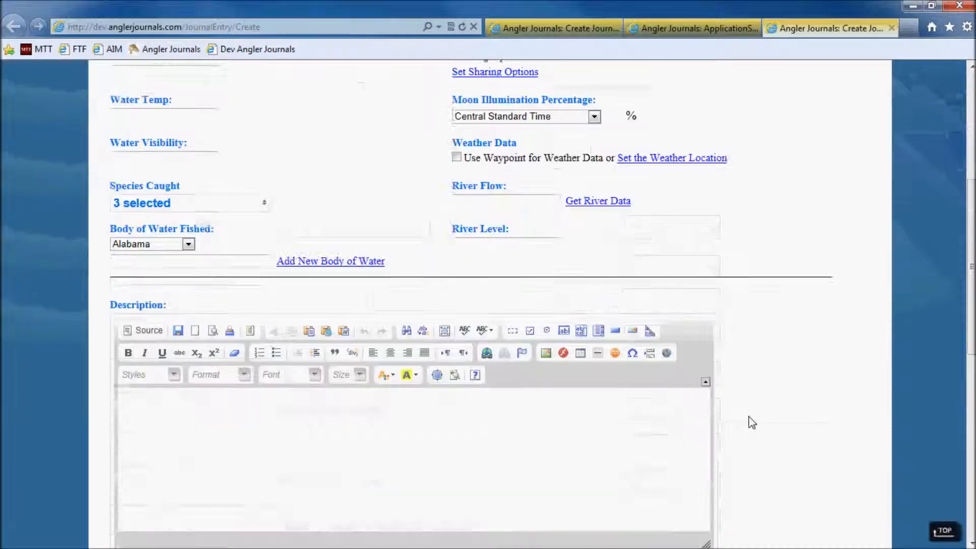
{"action": "left_click", "coordinate": [264, 208]}
{"action": "left_click_drag", "start_coordinate": [263, 233], "coordinate": [266, 315]}
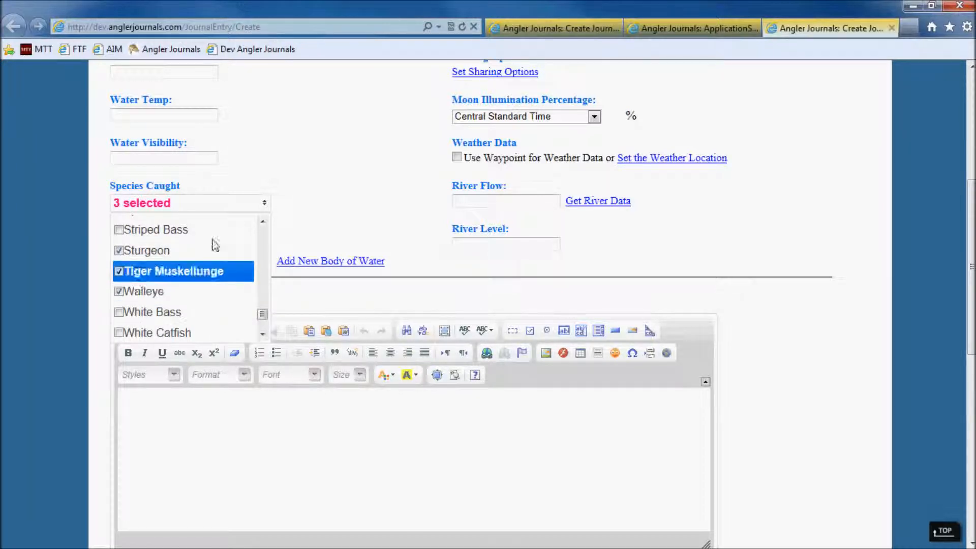
{"action": "left_click", "coordinate": [367, 157]}
{"action": "middle_click", "coordinate": [823, 34]}
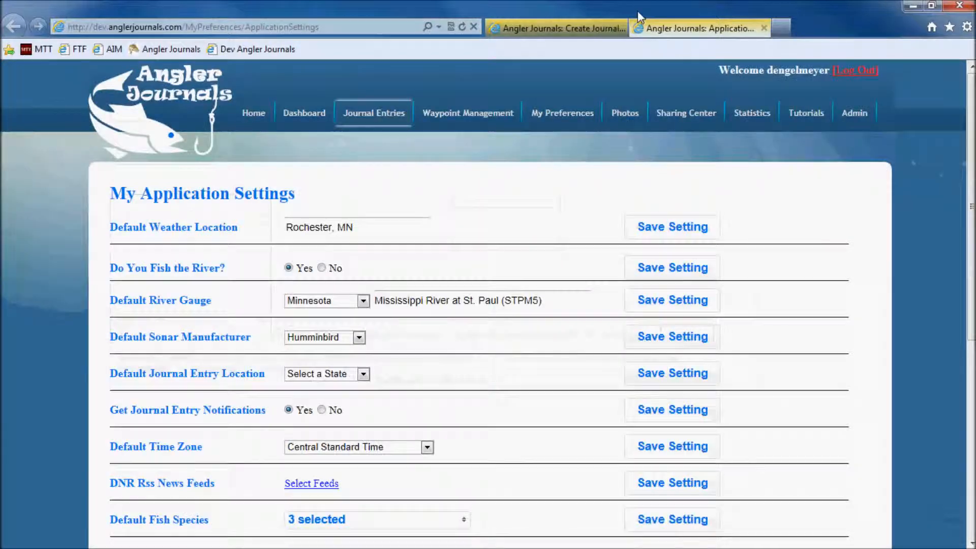
{"action": "middle_click", "coordinate": [676, 27]}
- Set the state for the body of water fished to Minnesota in the original journal entry
{"action": "scroll", "coordinate": [415, 242], "scroll_direction": "down", "scroll_amount": 5}
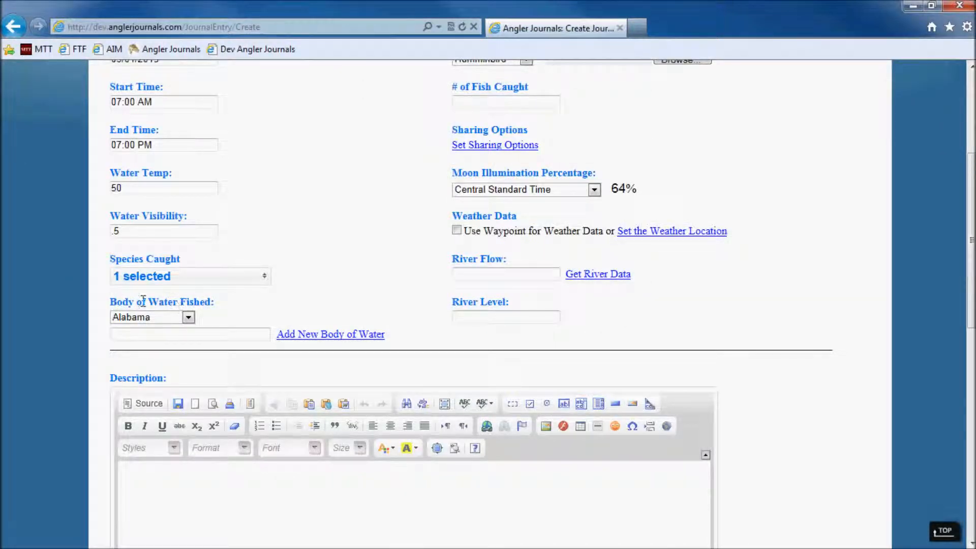
{"action": "left_click", "coordinate": [188, 318]}
{"action": "type", "text": "min"}
{"action": "key", "text": "Return"}
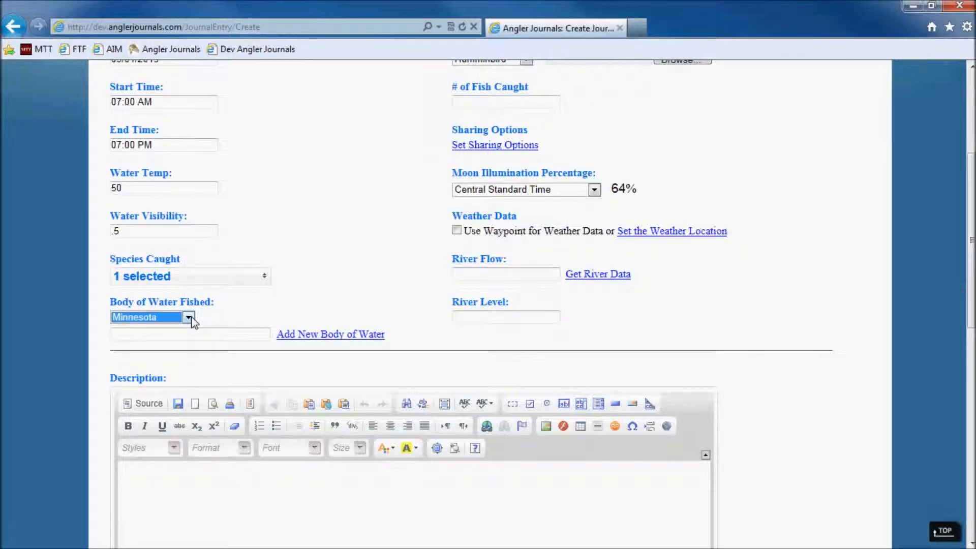
- Set the body of water fished in Minnesota to Mississippi River - Pool 2
{"action": "left_click", "coordinate": [194, 337]}
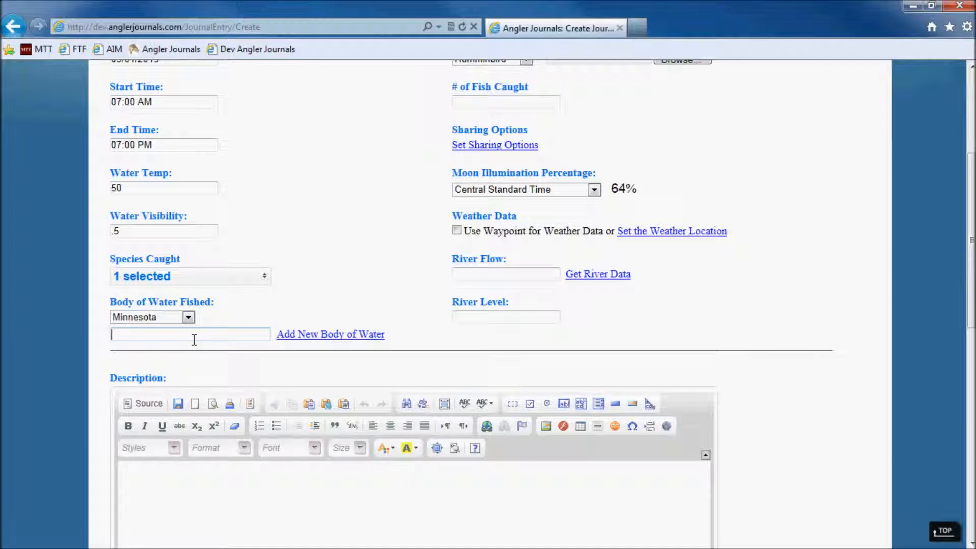
{"action": "type", "text": "Miss"}
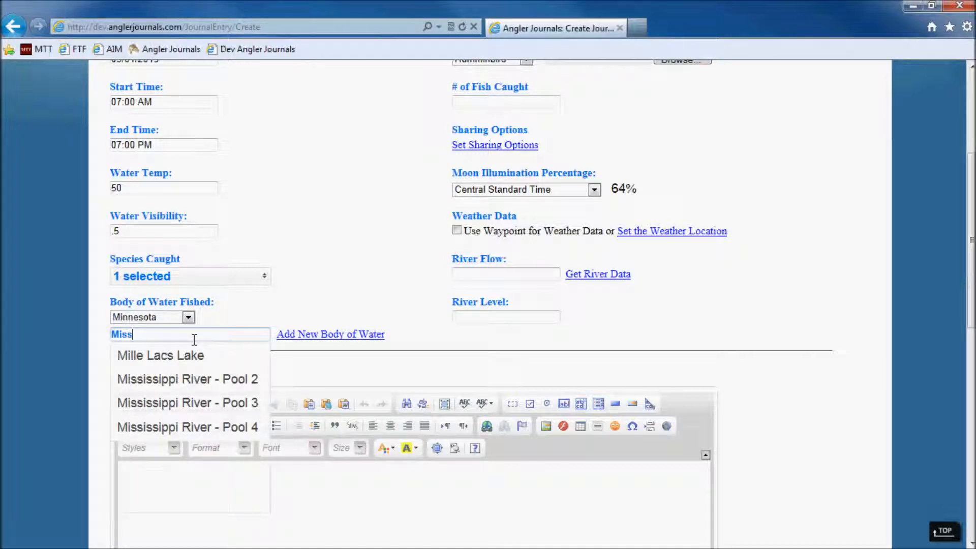
{"action": "key", "text": "Down"}
{"action": "key", "text": "Return"}
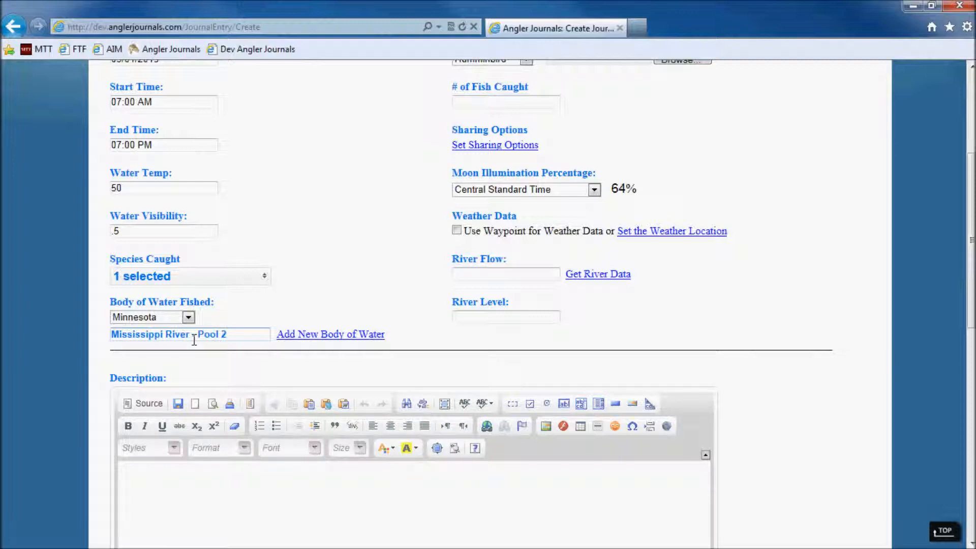
- Add a new body of water named Tutorial Lake in Minnesota and save it for the journal entry
{"action": "left_click", "coordinate": [322, 336]}
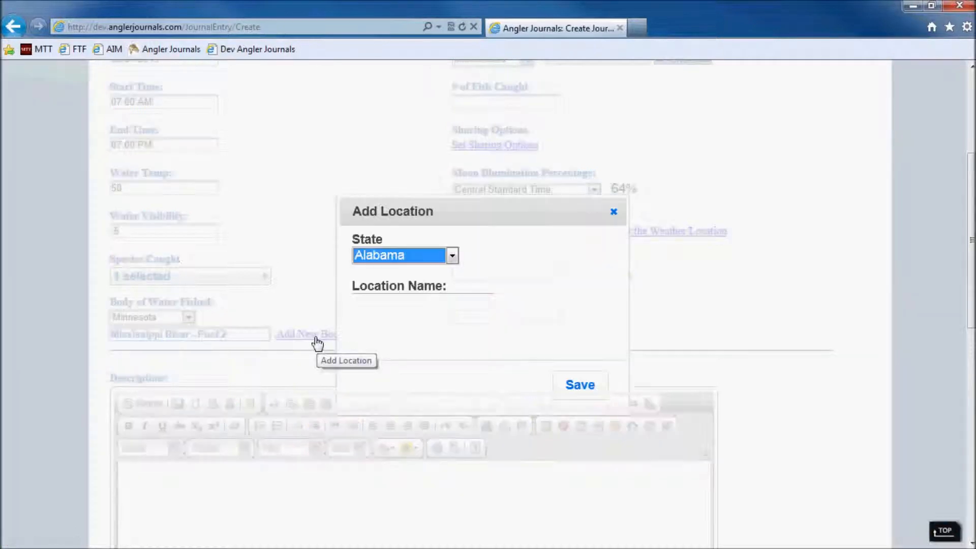
{"action": "left_click", "coordinate": [404, 260]}
{"action": "type", "text": "min"}
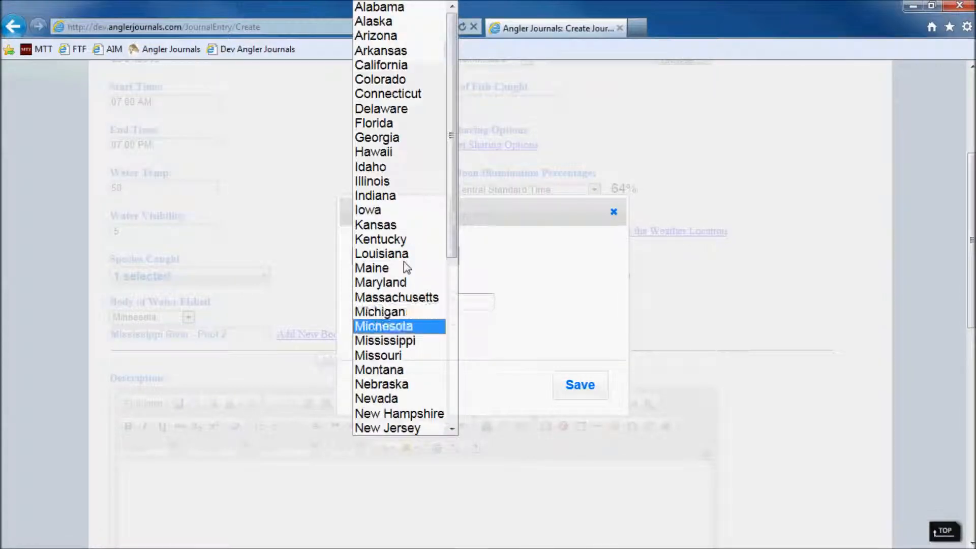
{"action": "key", "text": "Return"}
{"action": "left_click", "coordinate": [393, 303]}
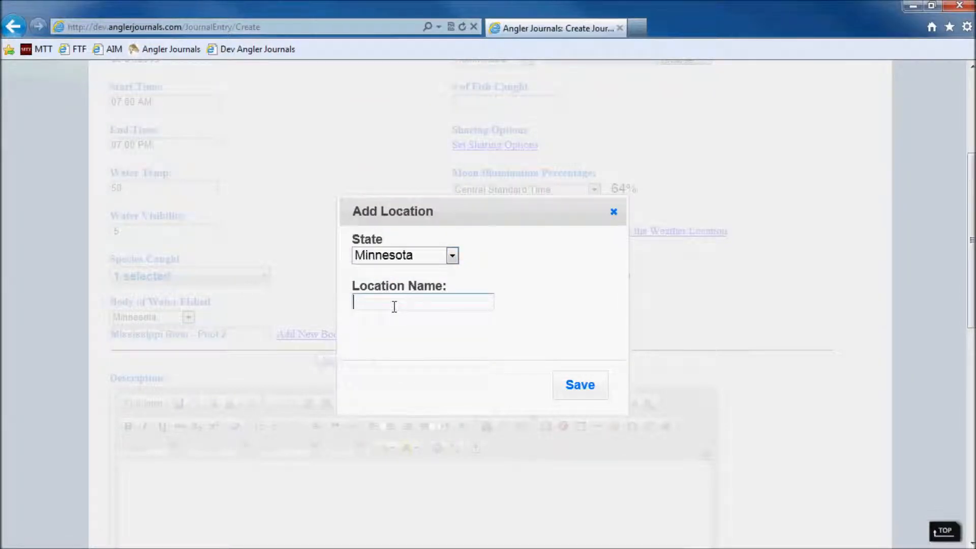
{"action": "type", "text": "Tutorial Lake"}
{"action": "left_click", "coordinate": [579, 387]}
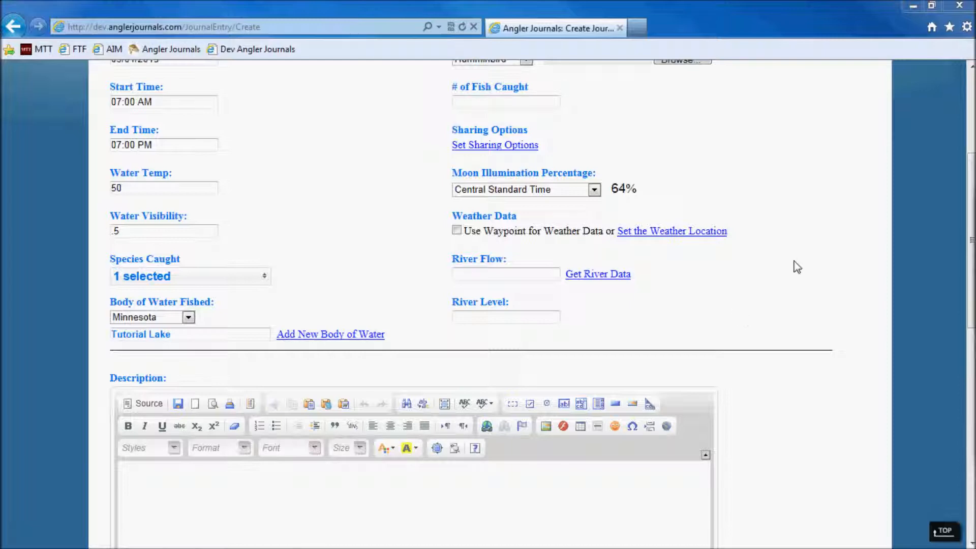
- Open the application settings in a separate browser tab and switch to it
{"action": "scroll", "coordinate": [786, 283], "scroll_direction": "up", "scroll_amount": 5}
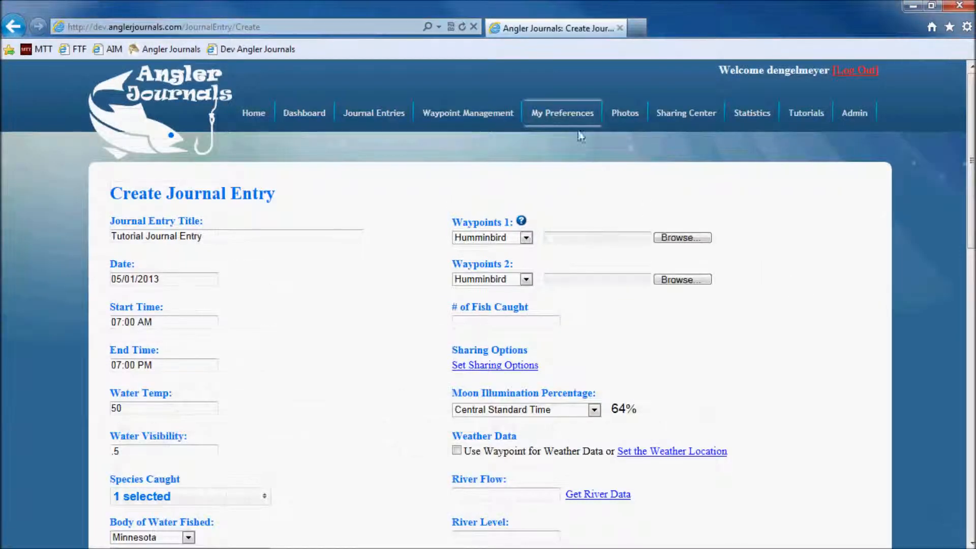
{"action": "mouse_move", "coordinate": [564, 114]}
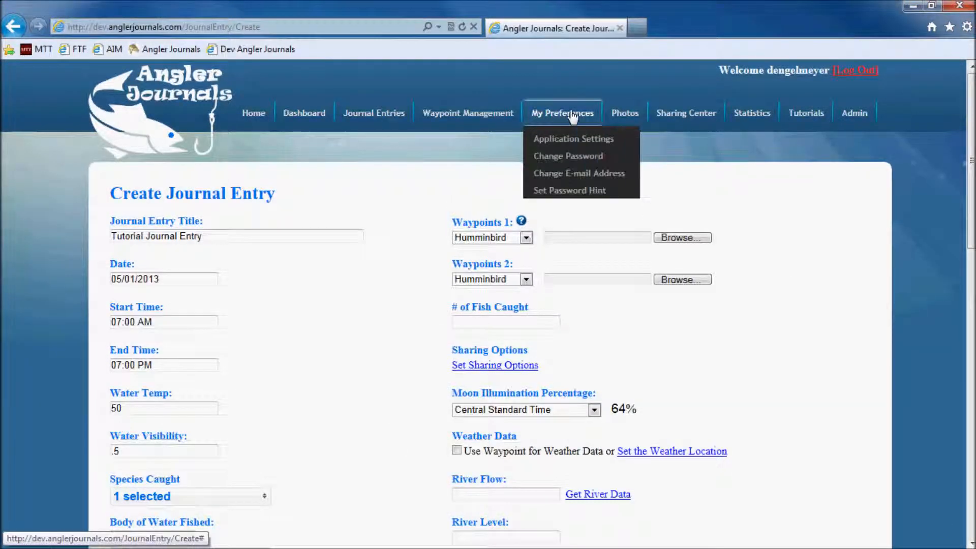
{"action": "middle_click", "coordinate": [566, 143]}
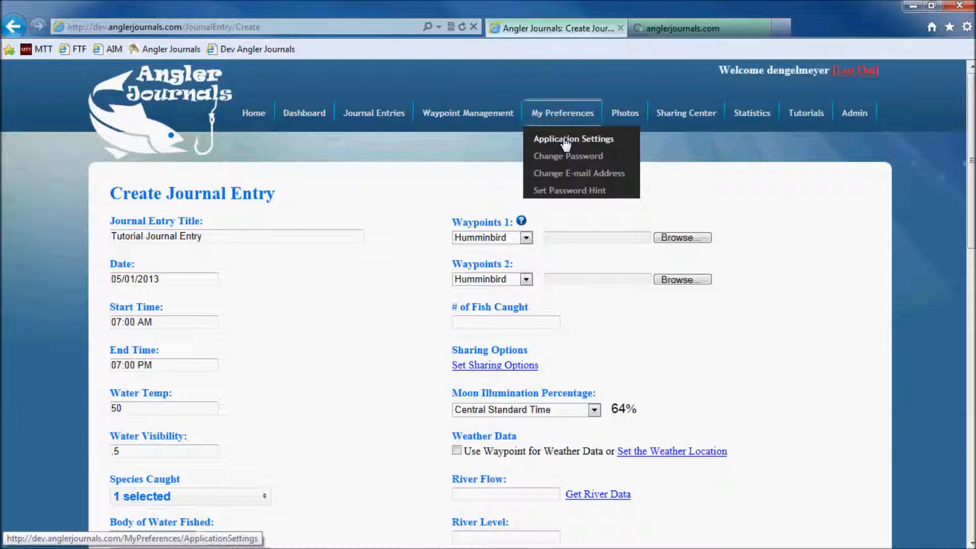
{"action": "left_click", "coordinate": [651, 29]}
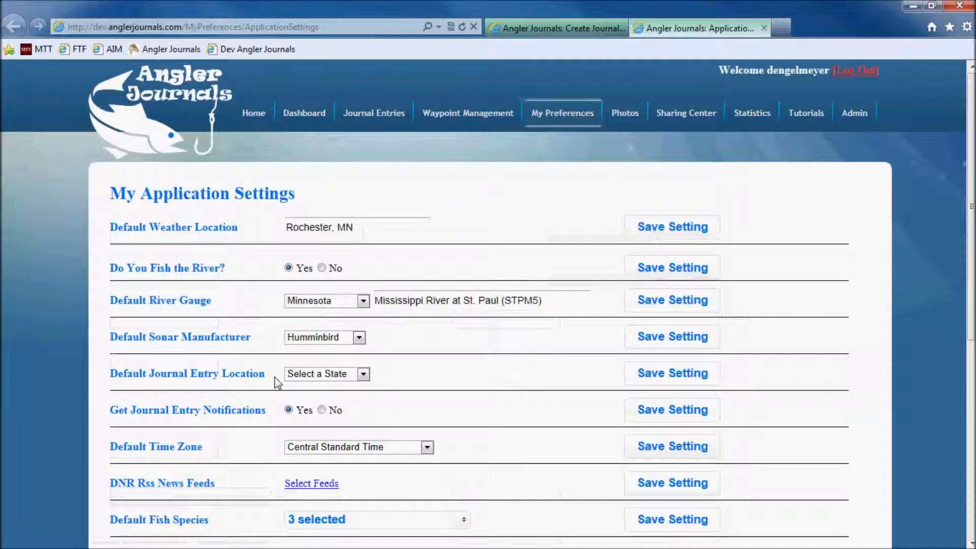
- Set the default journal entry location to Mississippi River - Pool 2 in Minnesota and save that setting
{"action": "left_click", "coordinate": [311, 377]}
{"action": "type", "text": "min"}
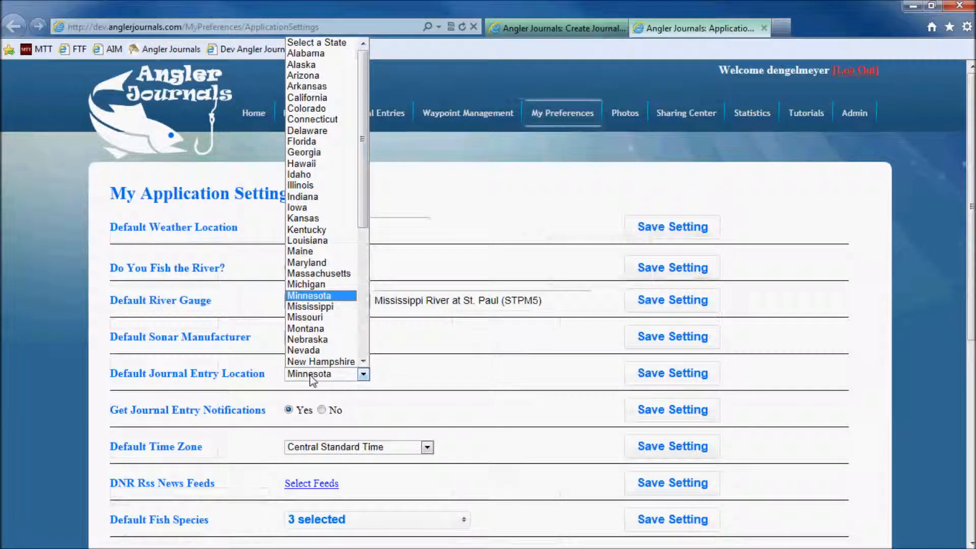
{"action": "key", "text": "Return"}
{"action": "left_click", "coordinate": [416, 374]}
{"action": "type", "text": "Mississippi River - Pool 2"}
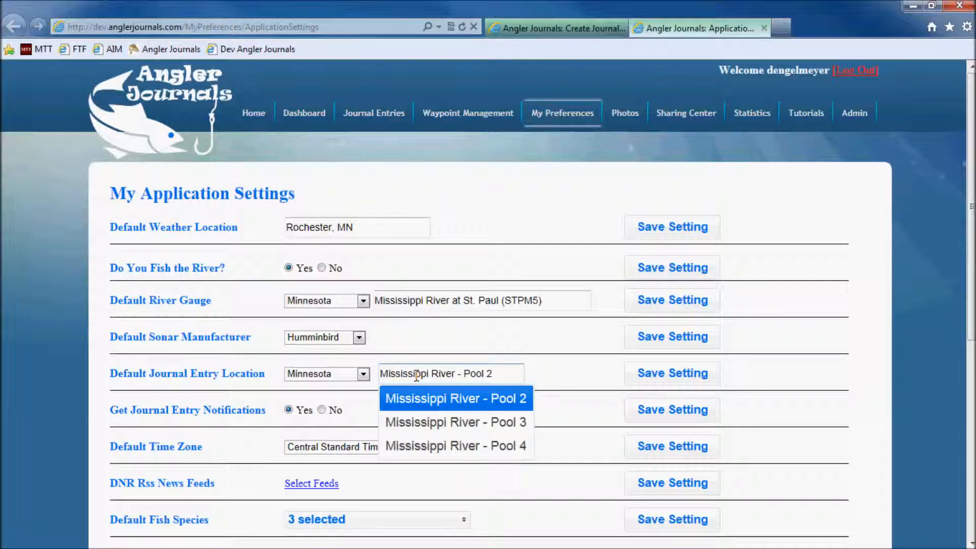
{"action": "key", "text": "Return"}
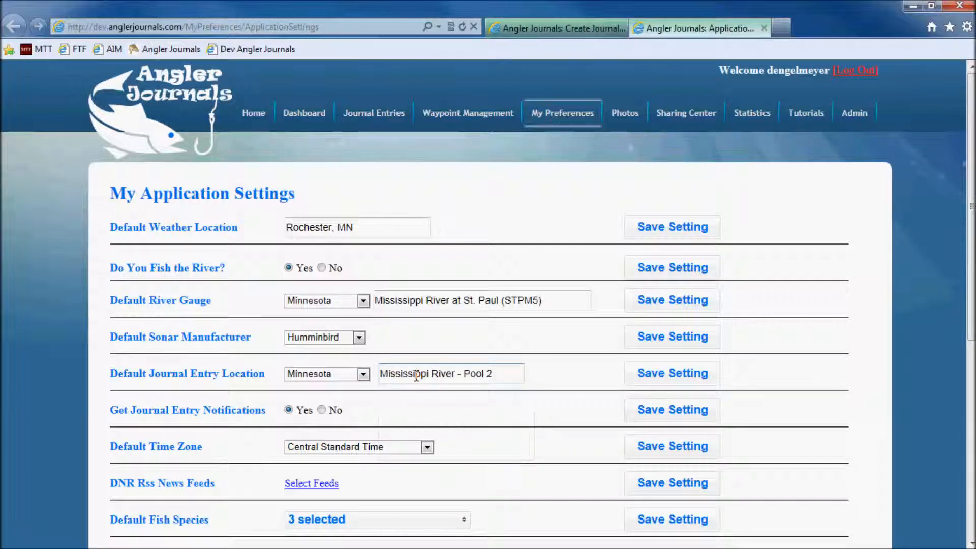
{"action": "left_click", "coordinate": [651, 374]}
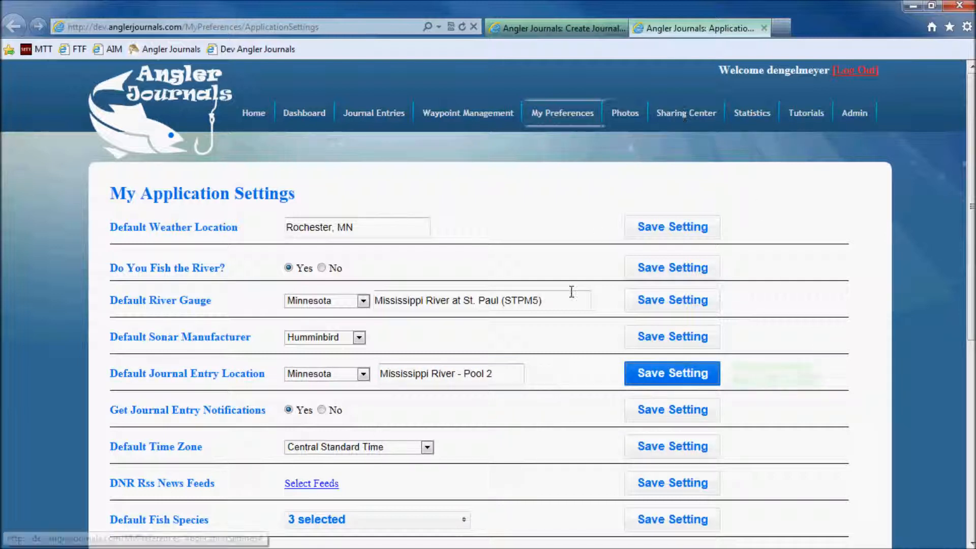
- Re-enter the default journal entry location by searching for "Miss" and picking Mississippi River - Pool 2 from the suggestions
{"action": "triple_click", "coordinate": [502, 375]}
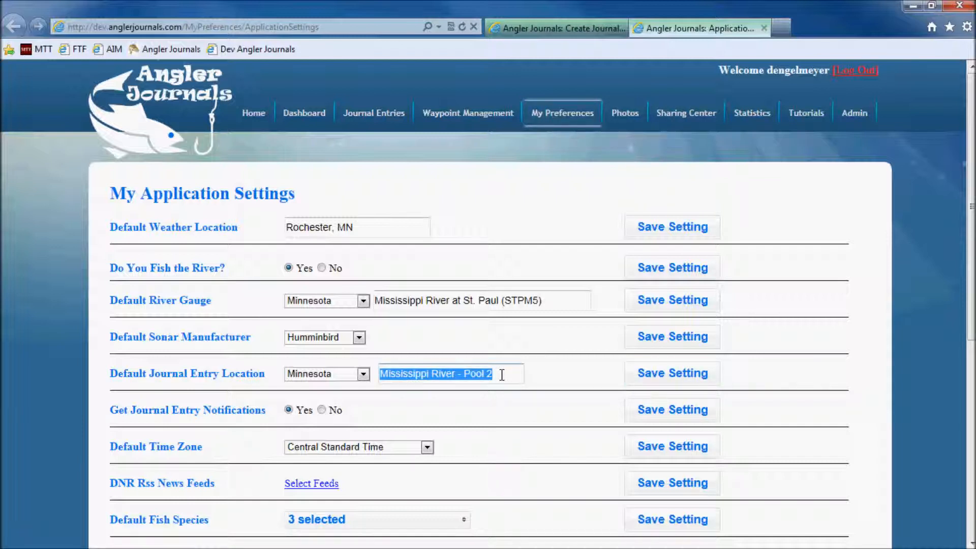
{"action": "type", "text": "Miss"}
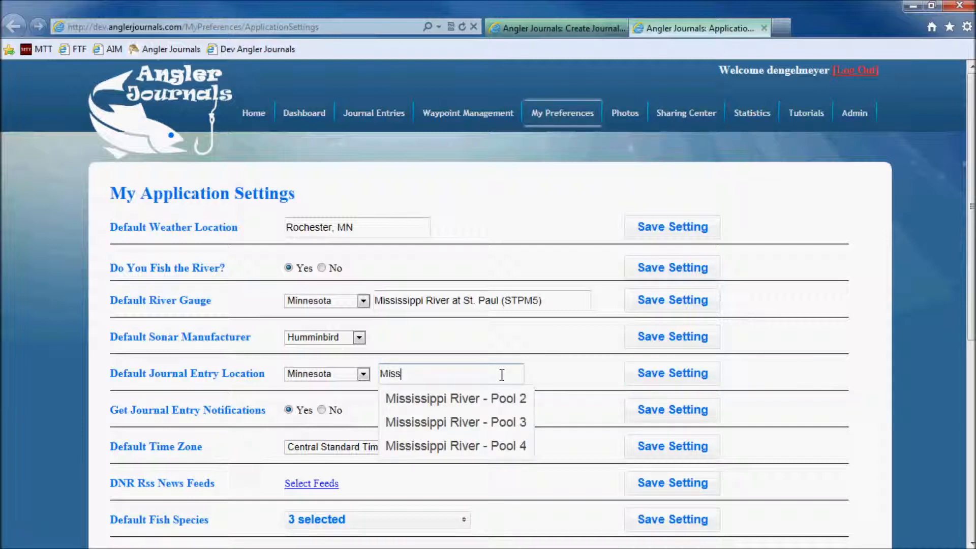
{"action": "key", "text": "Down"}
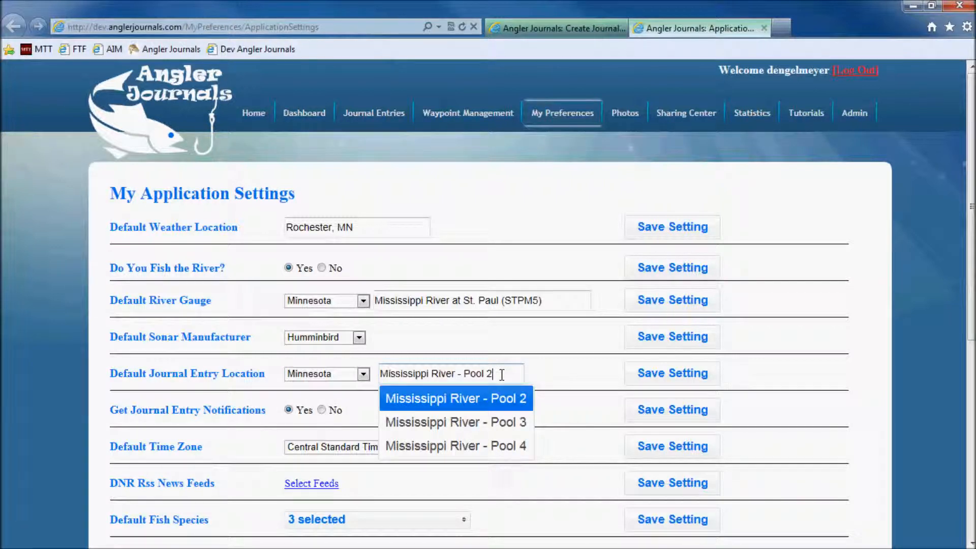
{"action": "key", "text": "Down"}
{"action": "key", "text": "Down"}
{"action": "key", "text": "Up"}
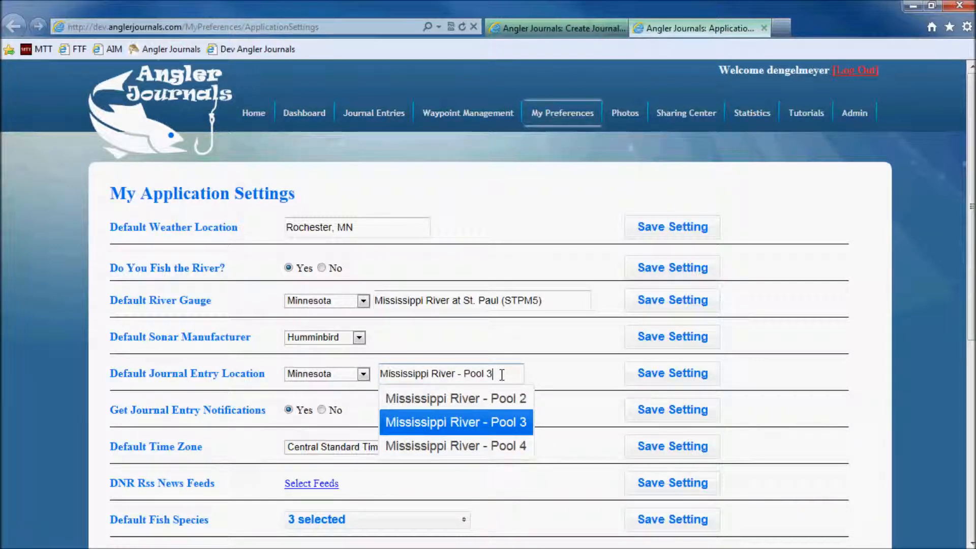
{"action": "key", "text": "Up"}
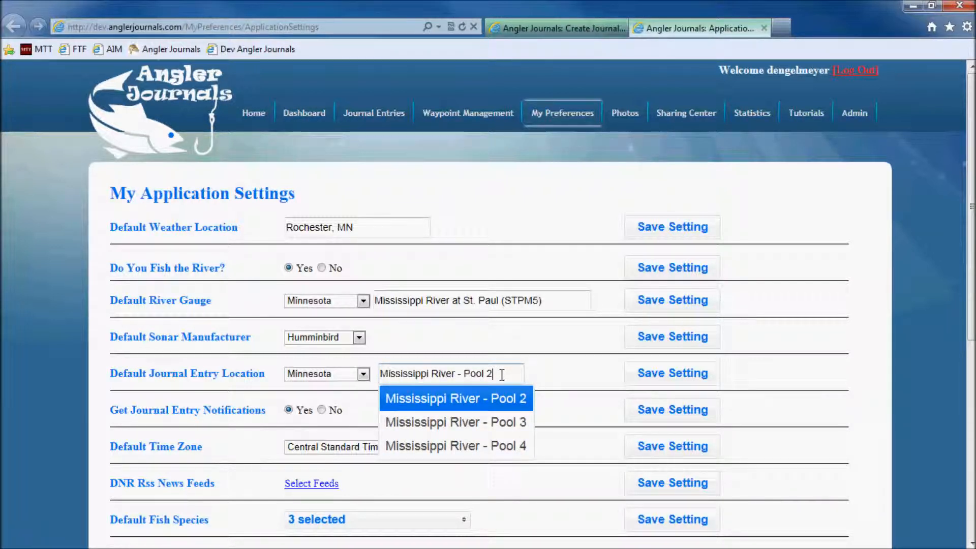
{"action": "key", "text": "Return"}
{"action": "key", "text": "BackSpace"}
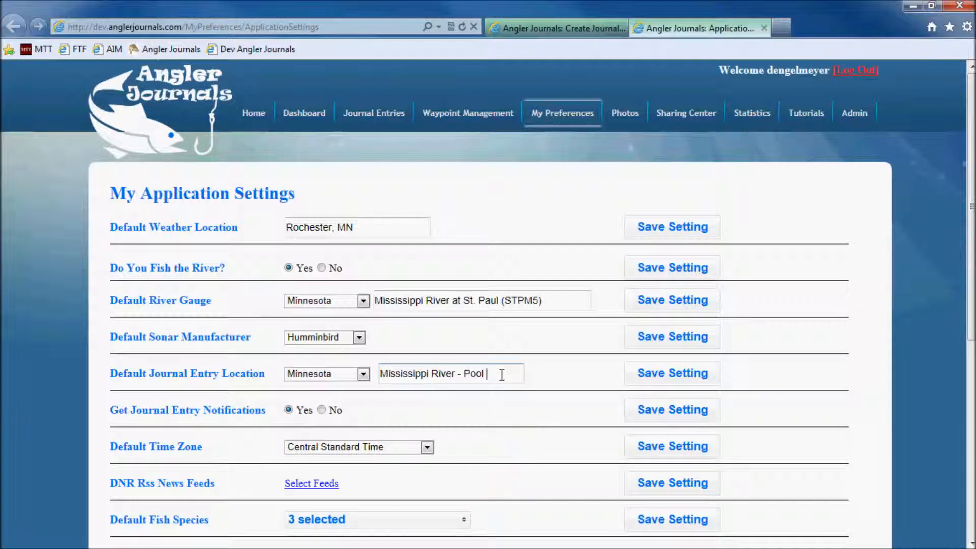
{"action": "left_click", "coordinate": [460, 402]}
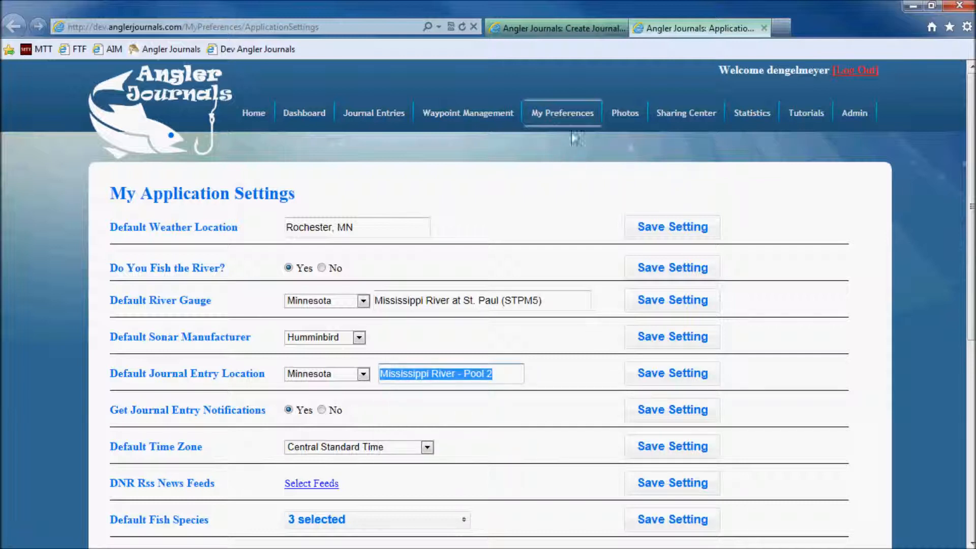
- Close the settings tab and check the available sonar manufacturer formats for Waypoints 1 in the journal entry
{"action": "middle_click", "coordinate": [690, 34]}
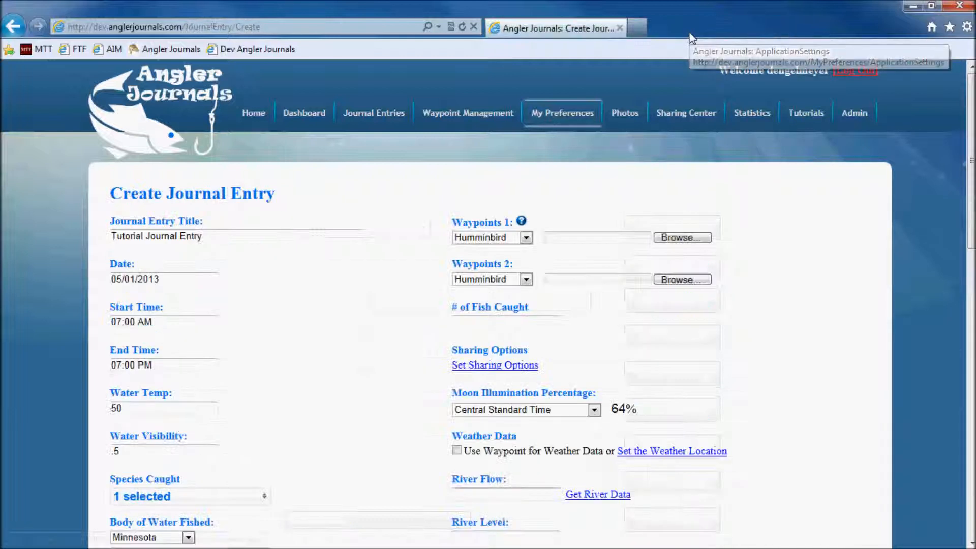
{"action": "scroll", "coordinate": [366, 386], "scroll_direction": "down", "scroll_amount": 2}
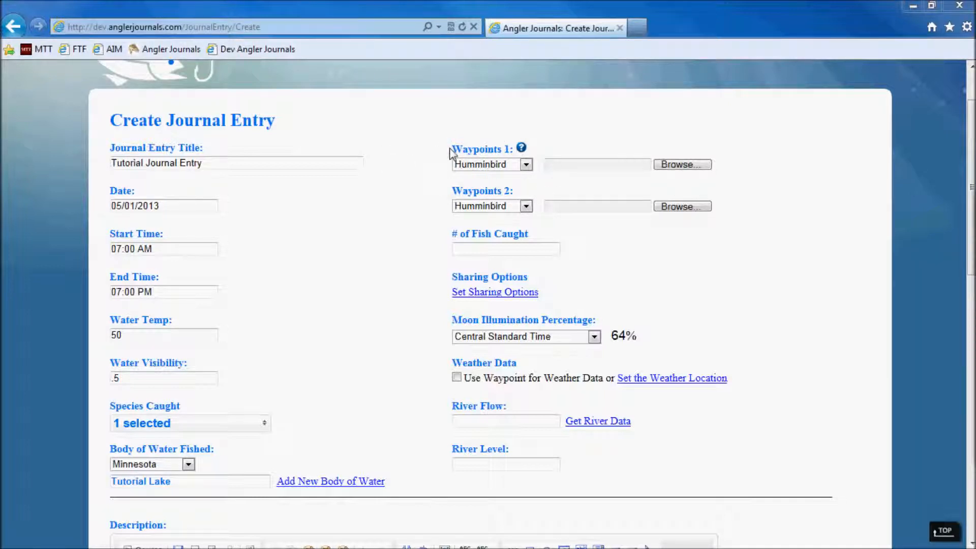
{"action": "left_click", "coordinate": [468, 167]}
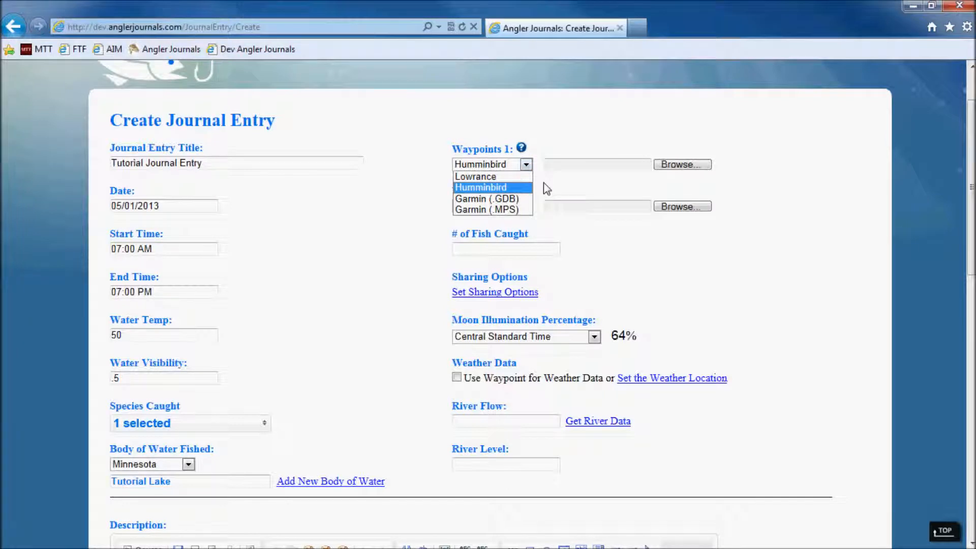
{"action": "left_click", "coordinate": [544, 182]}
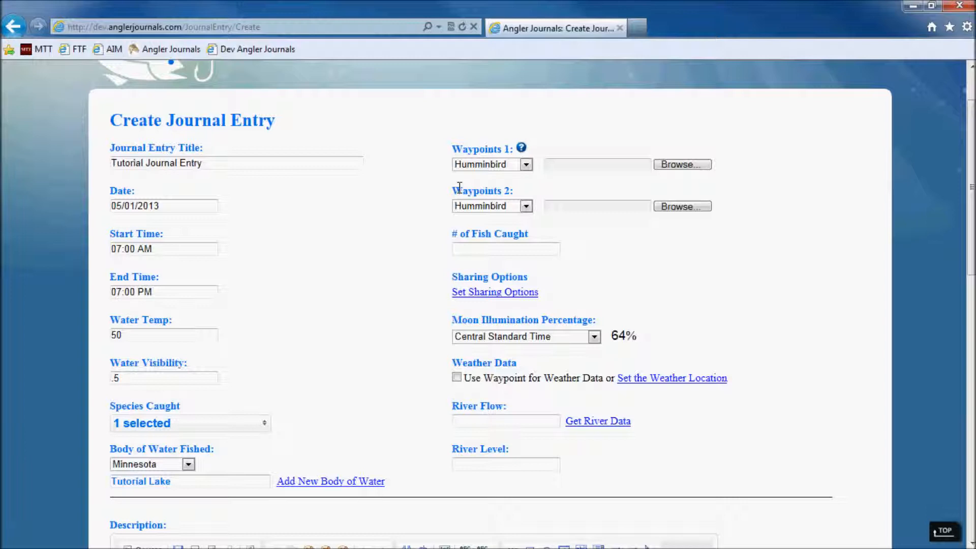
- Attach Data.HWR from the Desktop as the Waypoints 1 file and set the number of fish caught to 15
{"action": "left_click", "coordinate": [694, 166]}
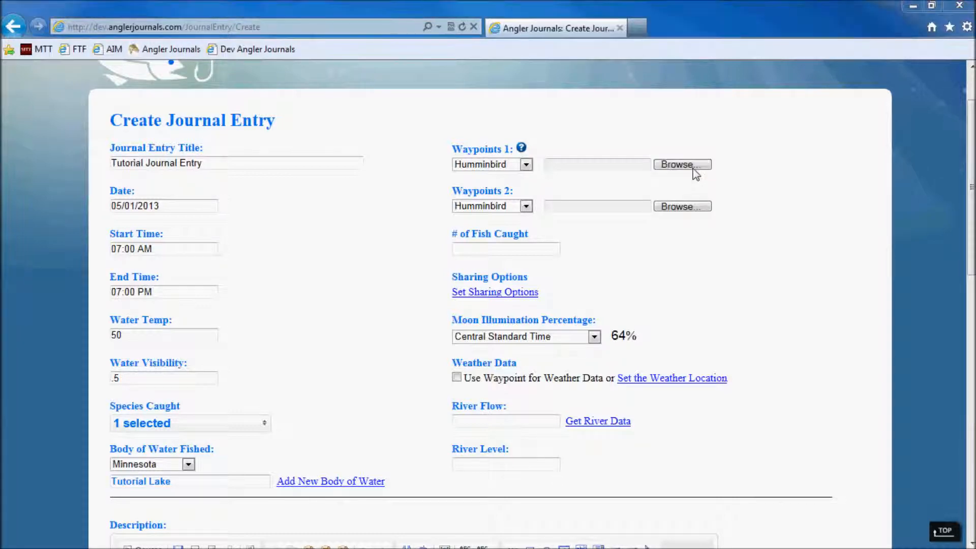
{"action": "left_click", "coordinate": [50, 97]}
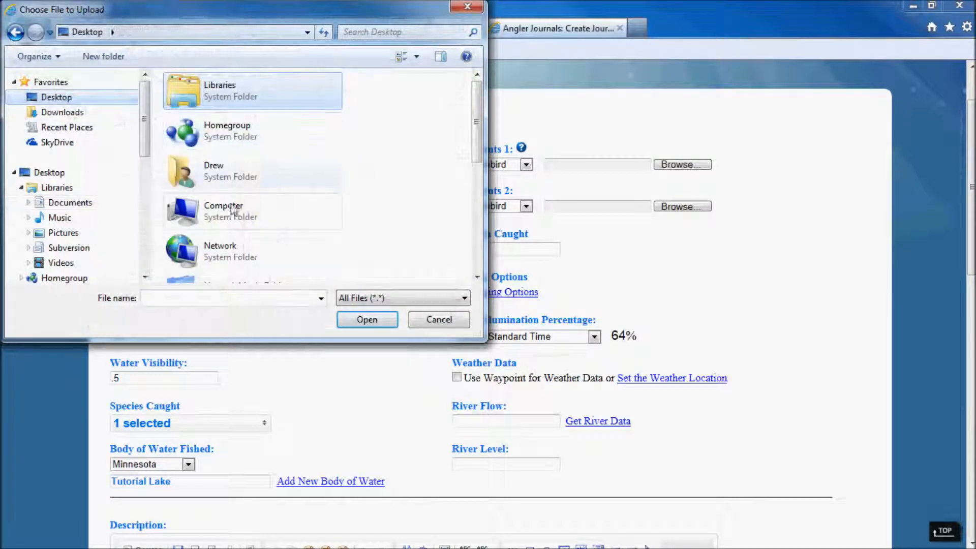
{"action": "scroll", "coordinate": [225, 211], "scroll_direction": "down", "scroll_amount": 5}
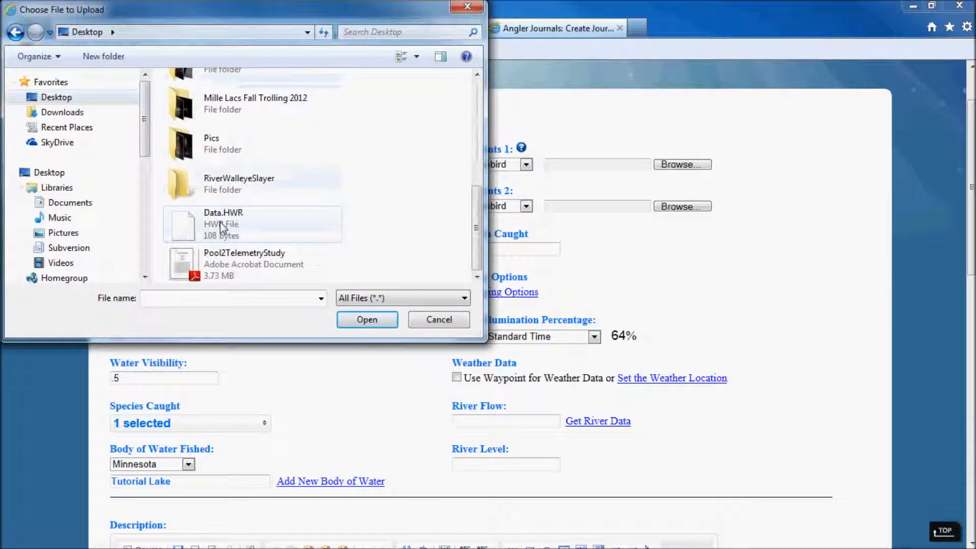
{"action": "left_click", "coordinate": [219, 223]}
{"action": "left_click", "coordinate": [367, 319]}
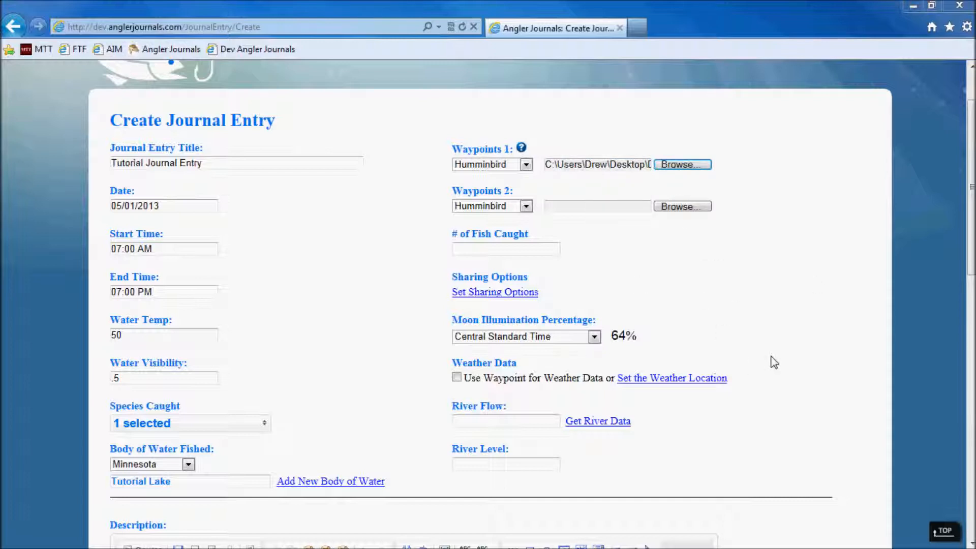
{"action": "left_click", "coordinate": [531, 245]}
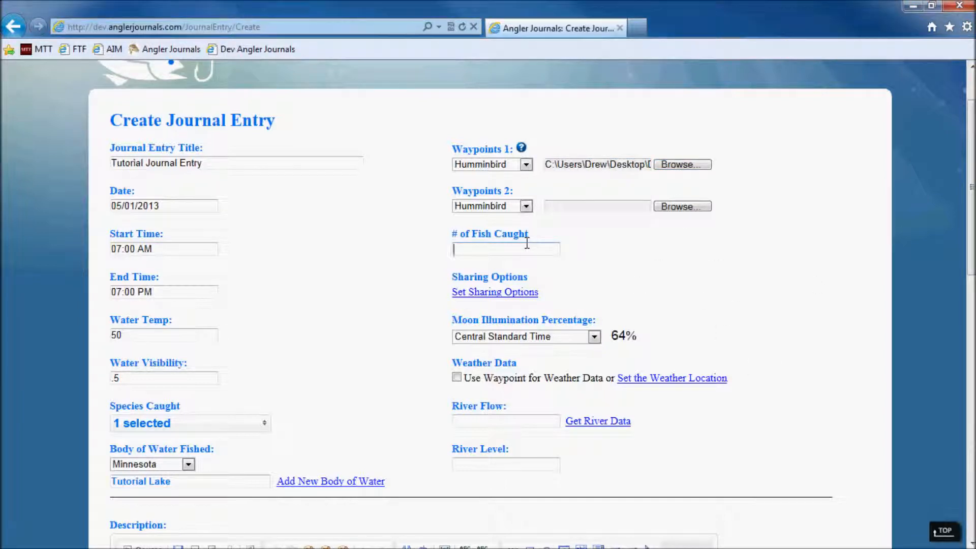
{"action": "type", "text": "15"}
- Share the entry, its waypoints and its photos with the Blah Blah group, and close the sharing options
{"action": "scroll", "coordinate": [715, 309], "scroll_direction": "down", "scroll_amount": 2}
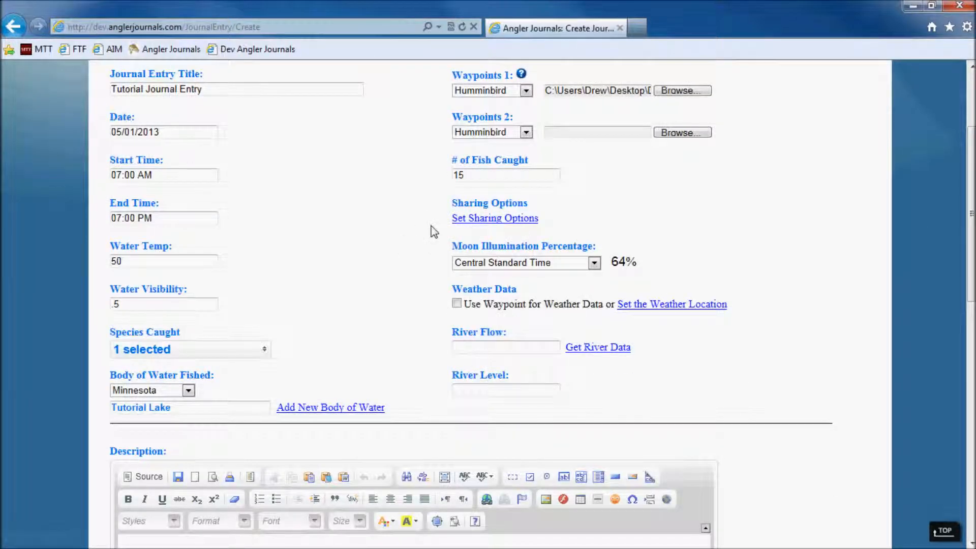
{"action": "left_click", "coordinate": [473, 224]}
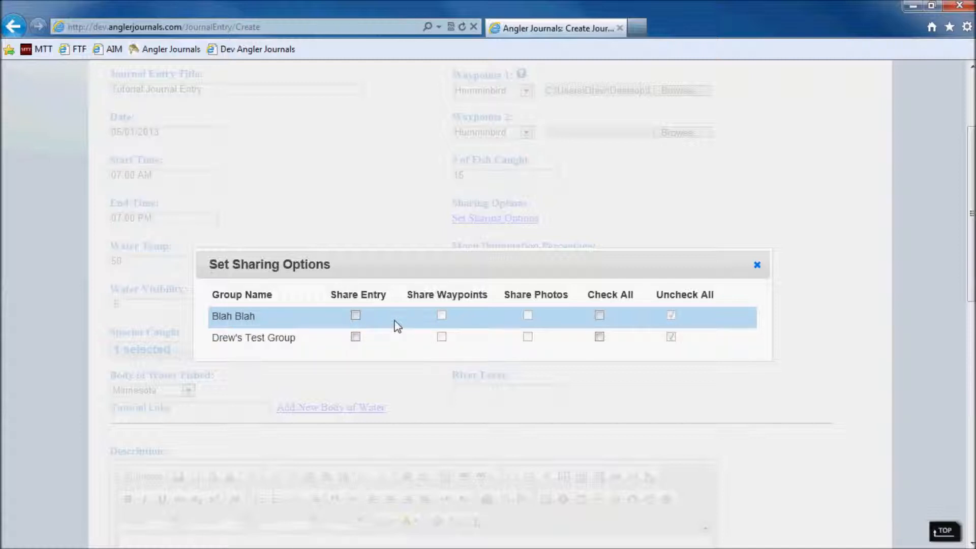
{"action": "left_click", "coordinate": [355, 316]}
{"action": "left_click", "coordinate": [601, 316]}
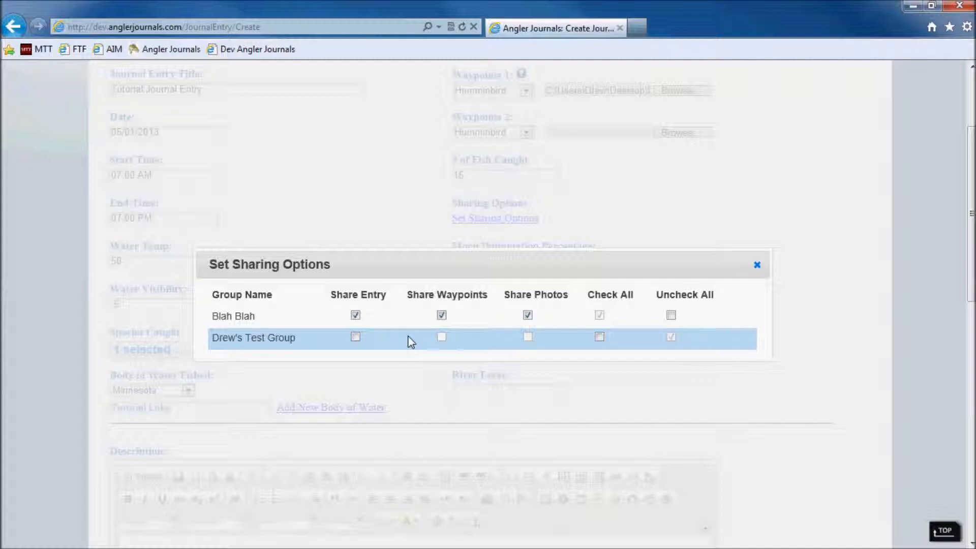
{"action": "left_click", "coordinate": [757, 265]}
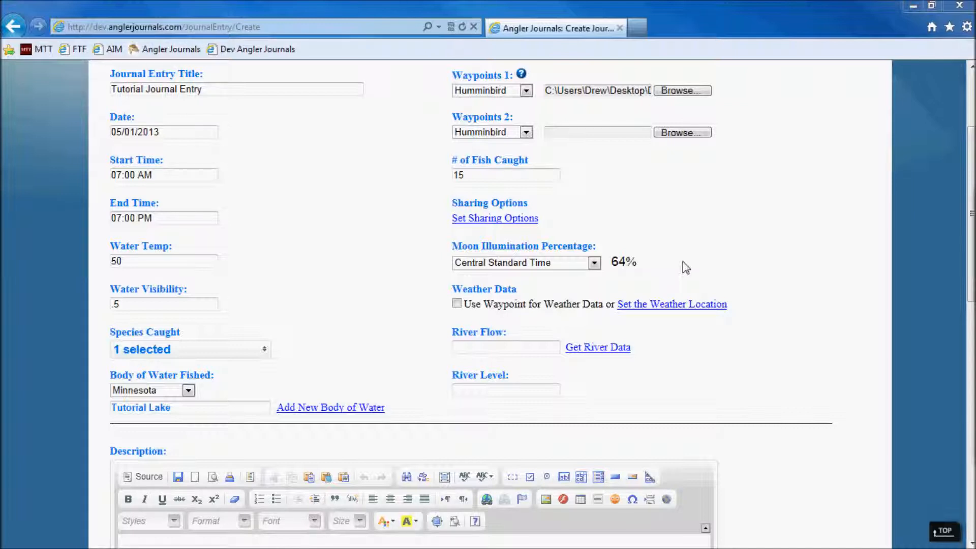
- Try Eastern and Hawaii-Aleutian Standard Time for the moon illumination percentage, and return the time zone to Central Standard Time
{"action": "left_click", "coordinate": [594, 263]}
{"action": "left_click", "coordinate": [572, 276]}
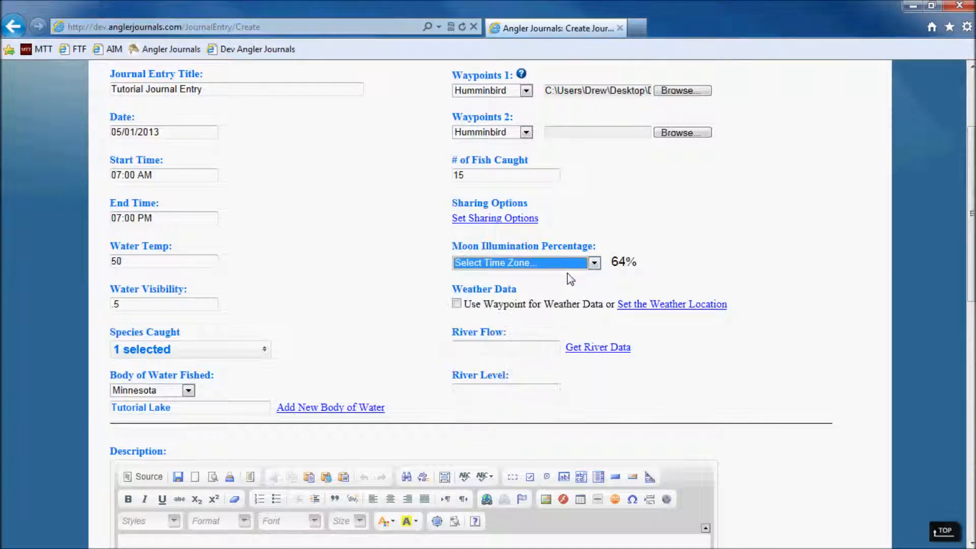
{"action": "left_click", "coordinate": [595, 264]}
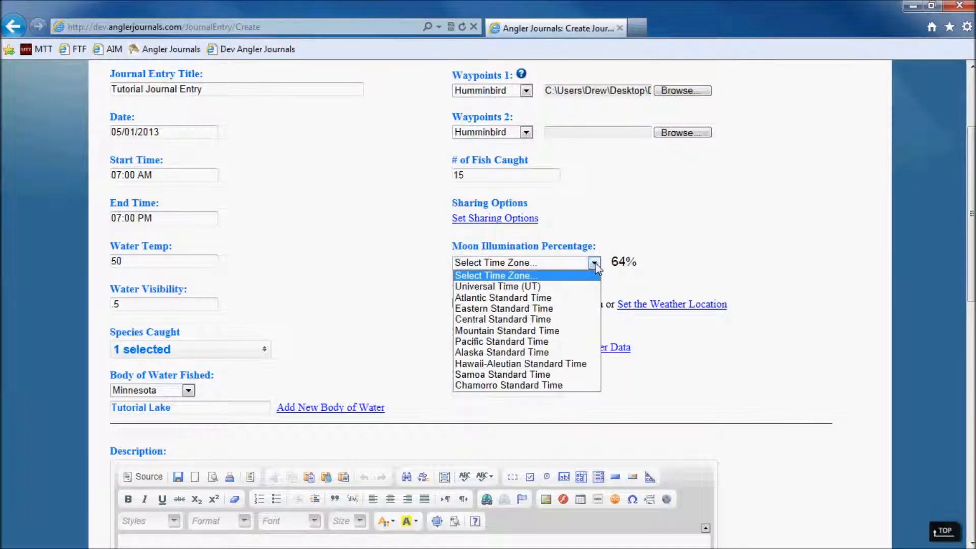
{"action": "left_click", "coordinate": [515, 308]}
{"action": "left_click", "coordinate": [564, 264]}
{"action": "left_click", "coordinate": [501, 362]}
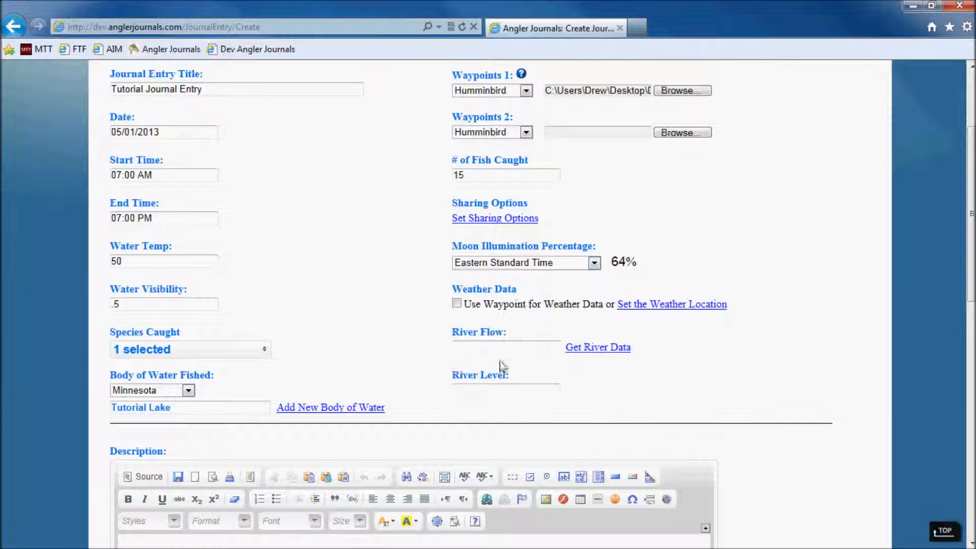
{"action": "left_click", "coordinate": [594, 263]}
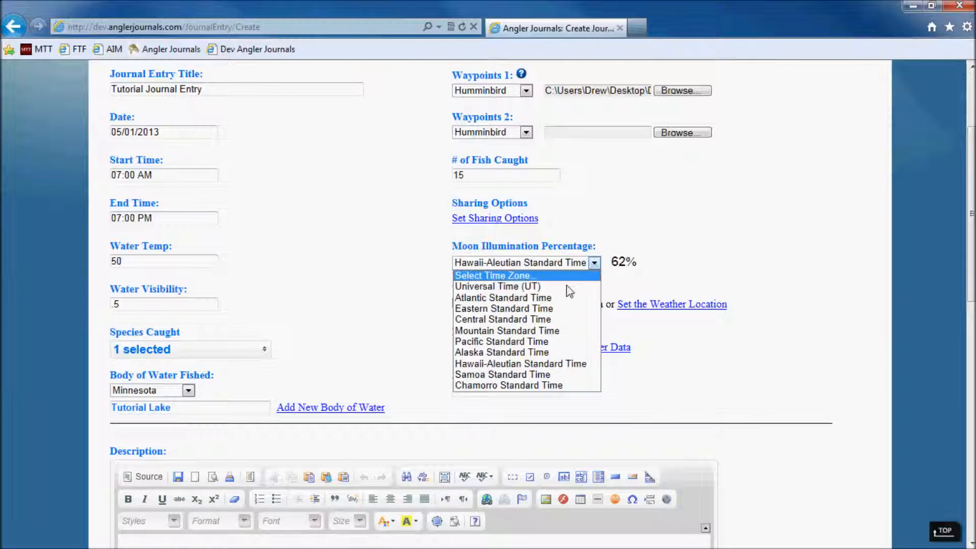
{"action": "left_click", "coordinate": [530, 321]}
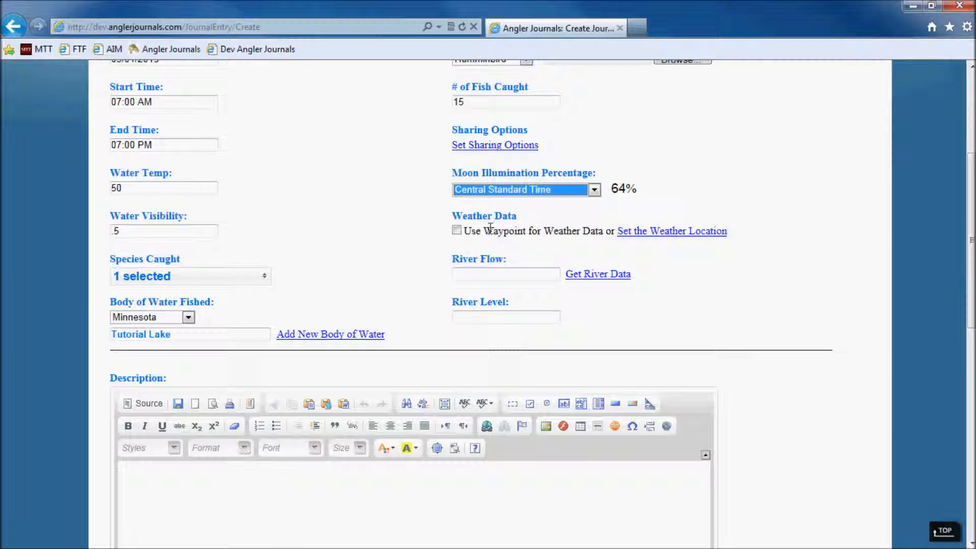
- Set the weather location on the map to a point on the lake just offshore between Garrison and Nichols
{"action": "left_click_drag", "start_coordinate": [484, 230], "coordinate": [567, 225]}
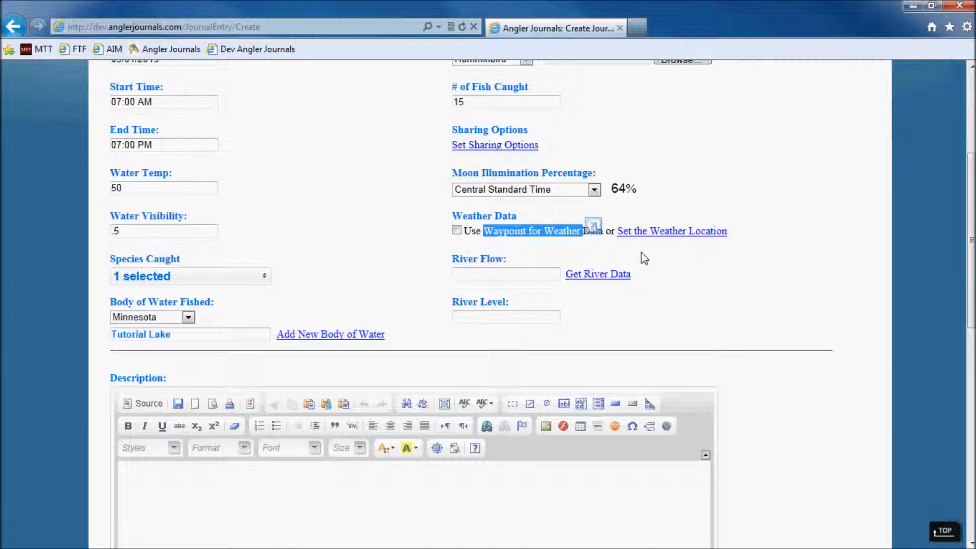
{"action": "left_click", "coordinate": [654, 245]}
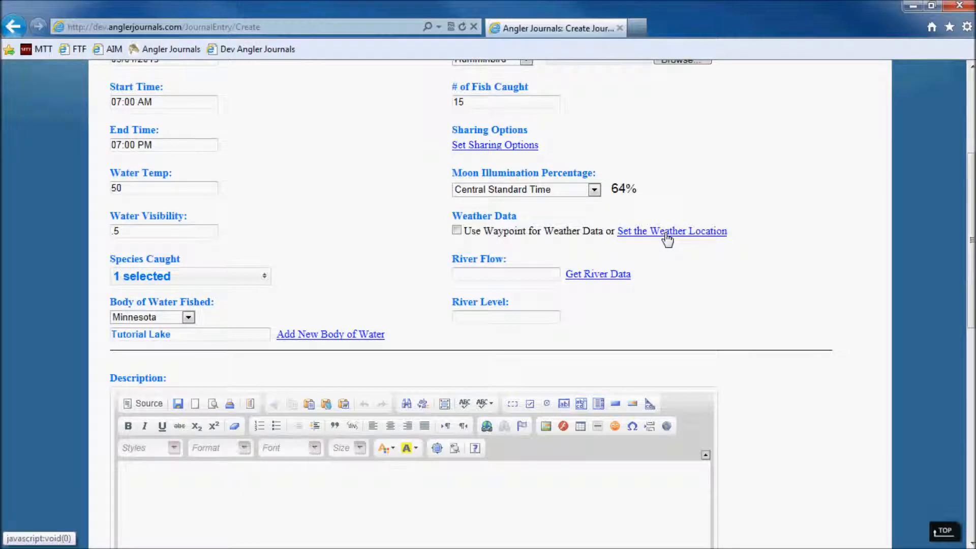
{"action": "left_click", "coordinate": [666, 233]}
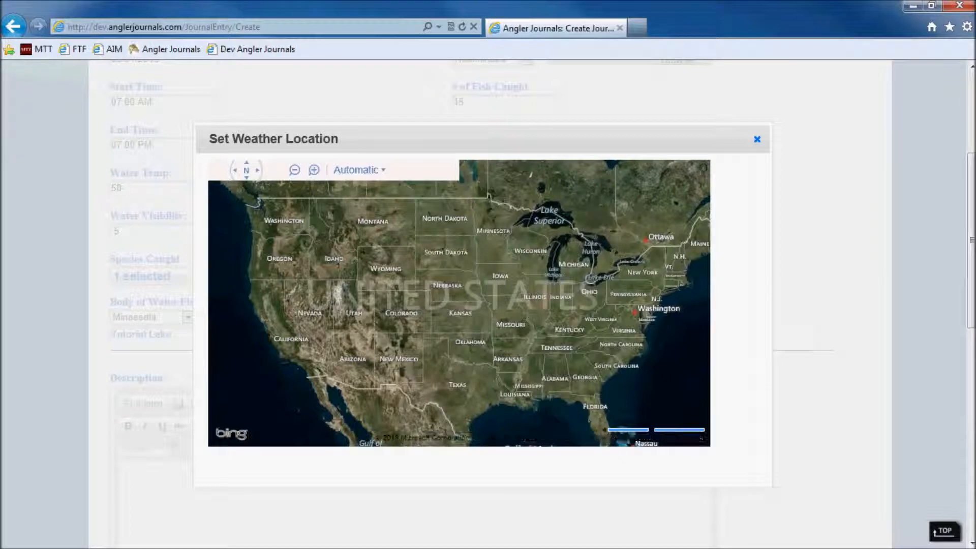
{"action": "scroll", "coordinate": [506, 245], "scroll_direction": "up", "scroll_amount": 3}
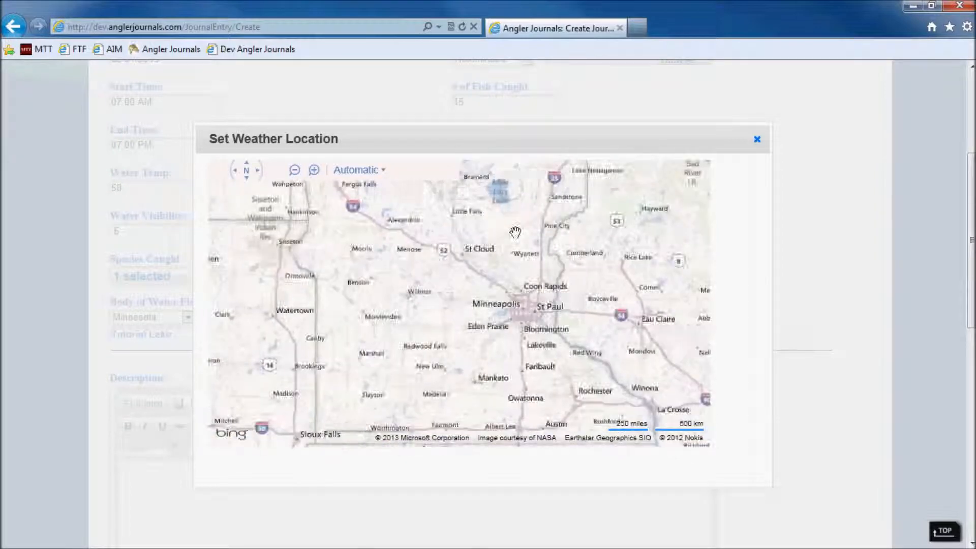
{"action": "scroll", "coordinate": [497, 198], "scroll_direction": "up", "scroll_amount": 4}
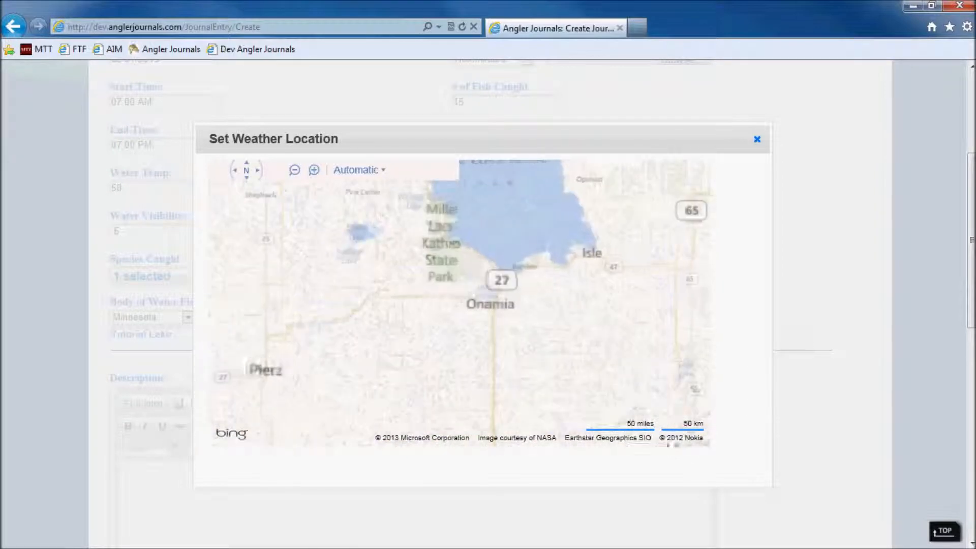
{"action": "left_click_drag", "start_coordinate": [495, 203], "coordinate": [479, 318]}
{"action": "scroll", "coordinate": [432, 293], "scroll_direction": "up", "scroll_amount": 1}
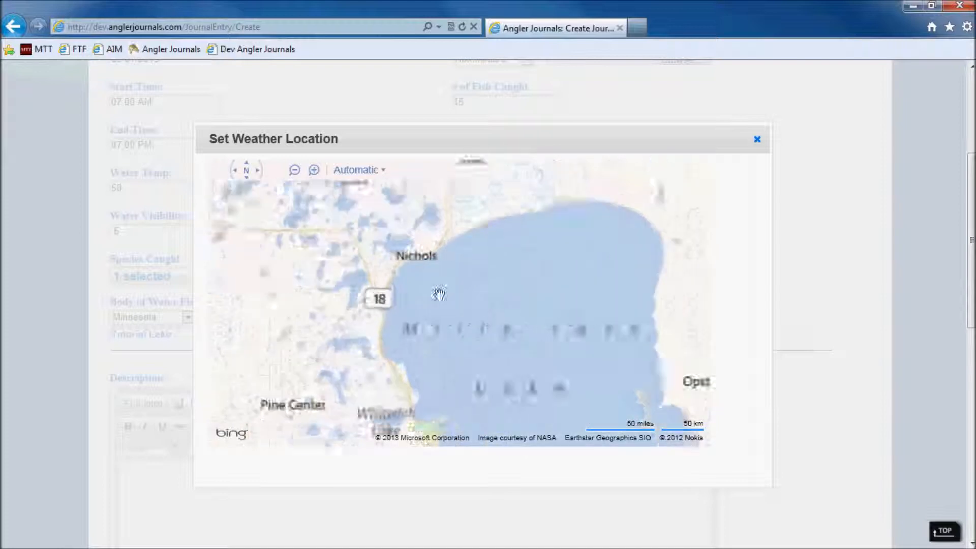
{"action": "scroll", "coordinate": [438, 294], "scroll_direction": "up", "scroll_amount": 5}
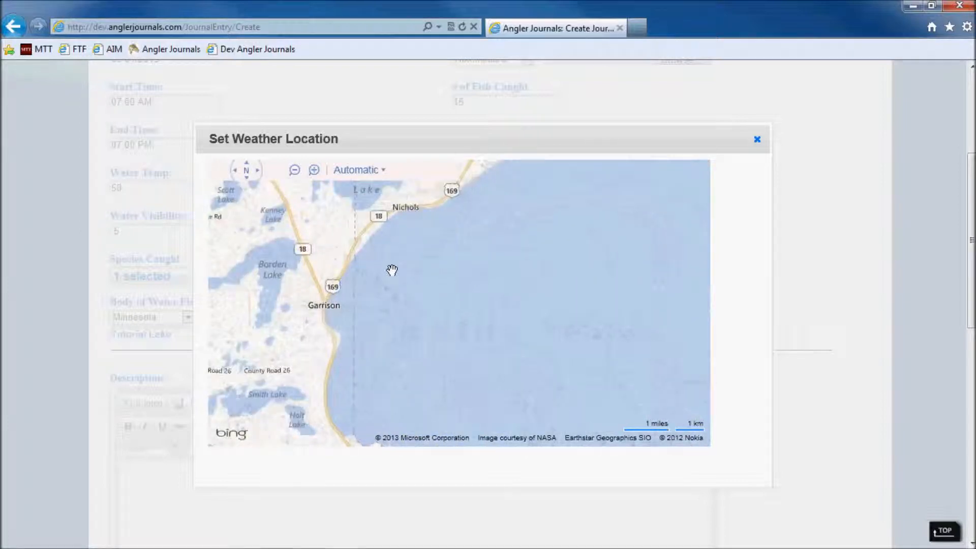
{"action": "left_click", "coordinate": [387, 252]}
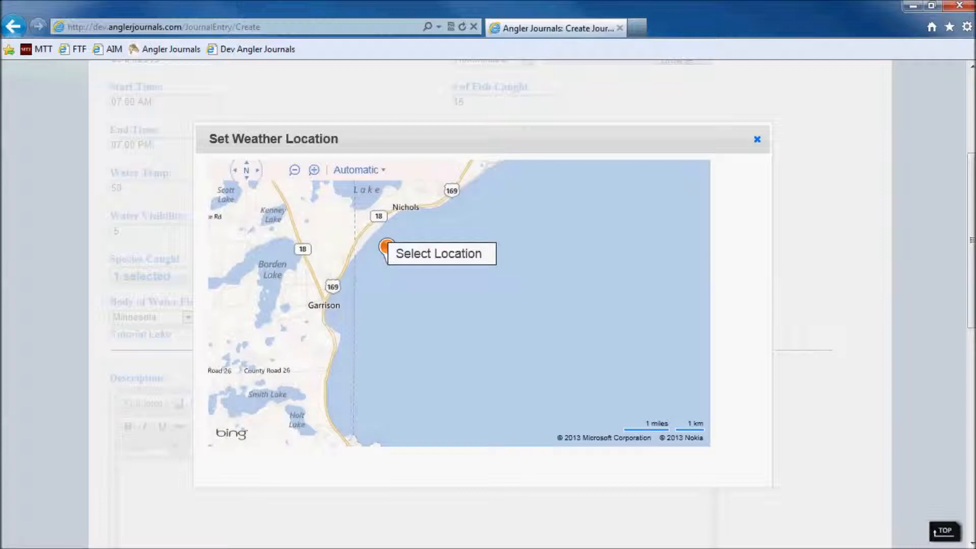
{"action": "left_click", "coordinate": [413, 256]}
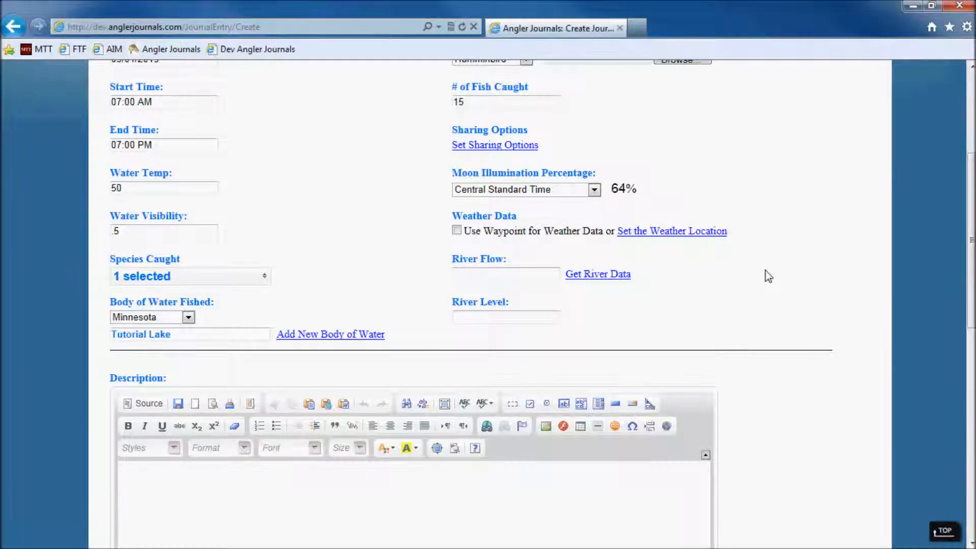
- Fill in the river flow and level from the 5/1/2013 2:30 PM reading of the Mississippi River at St. Paul gage in Minnesota
{"action": "scroll", "coordinate": [927, 195], "scroll_direction": "down", "scroll_amount": 3}
{"action": "scroll", "coordinate": [927, 194], "scroll_direction": "up", "scroll_amount": 2}
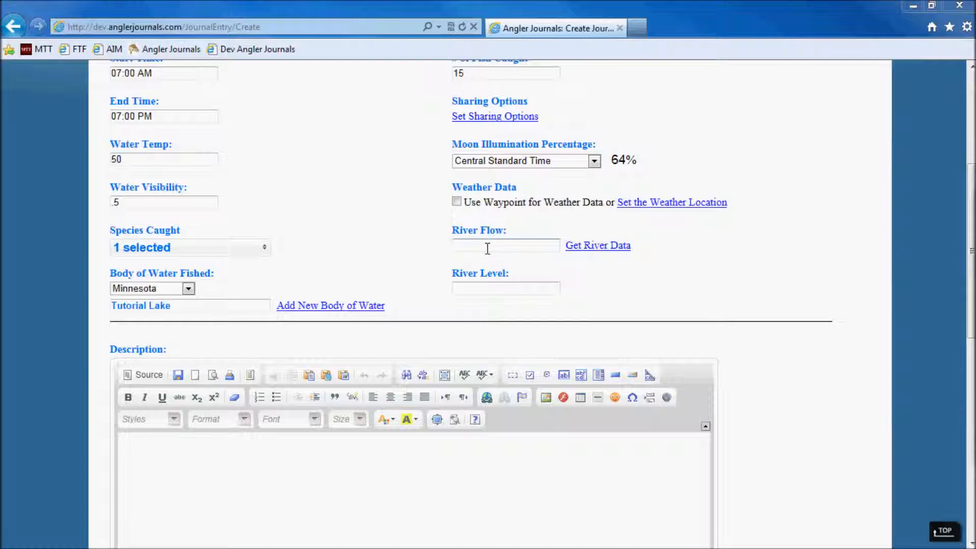
{"action": "left_click", "coordinate": [608, 254]}
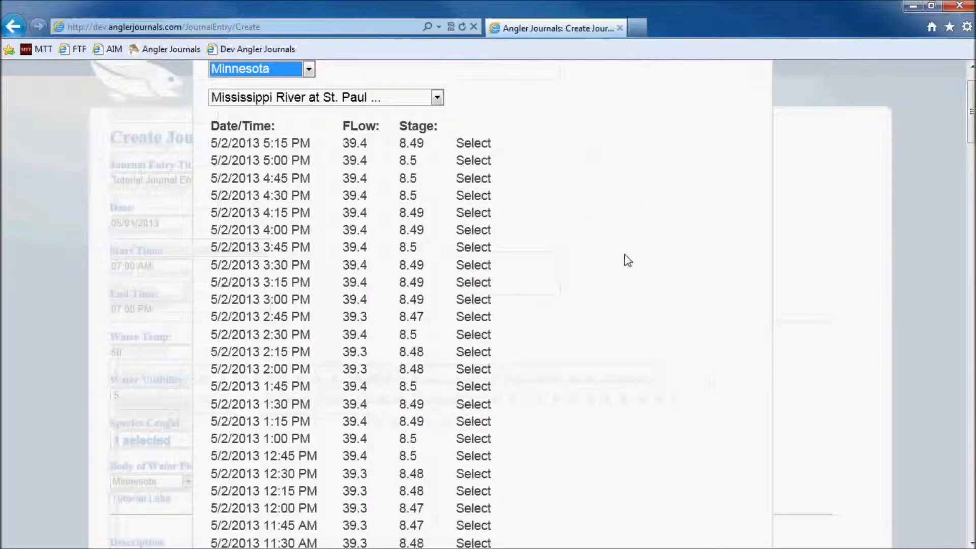
{"action": "scroll", "coordinate": [629, 261], "scroll_direction": "up", "scroll_amount": 1}
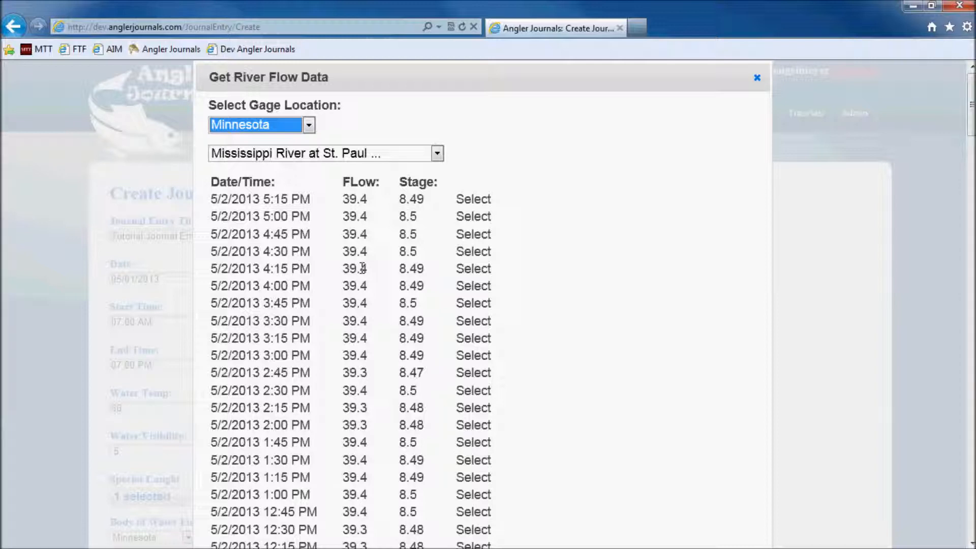
{"action": "scroll", "coordinate": [377, 356], "scroll_direction": "down", "scroll_amount": 5}
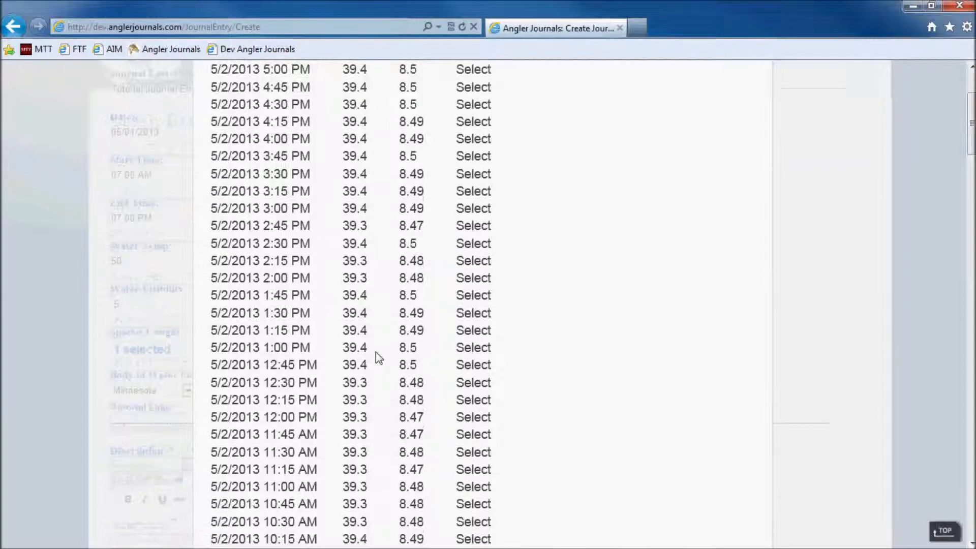
{"action": "scroll", "coordinate": [378, 357], "scroll_direction": "down", "scroll_amount": 4}
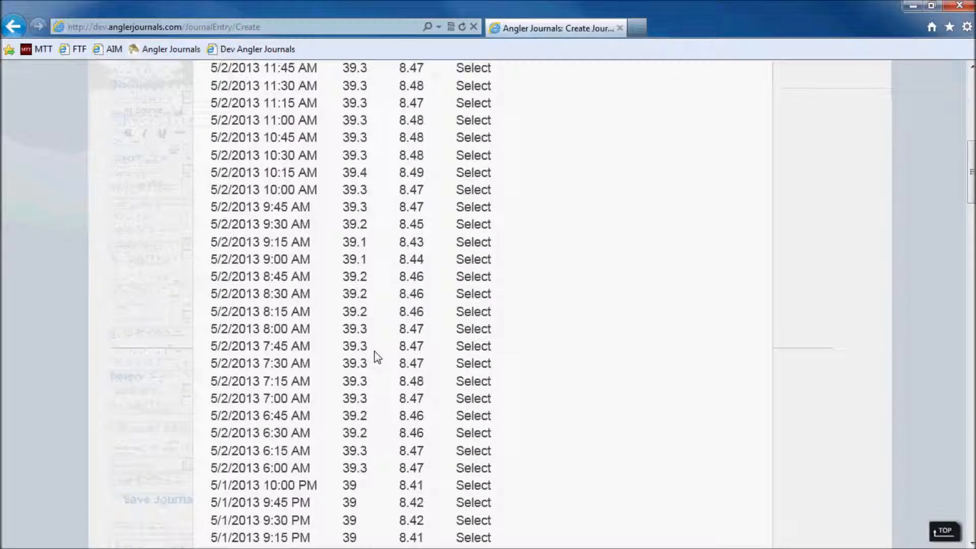
{"action": "scroll", "coordinate": [377, 357], "scroll_direction": "down", "scroll_amount": 15}
{"action": "scroll", "coordinate": [377, 357], "scroll_direction": "up", "scroll_amount": 5}
{"action": "scroll", "coordinate": [377, 357], "scroll_direction": "down", "scroll_amount": 4}
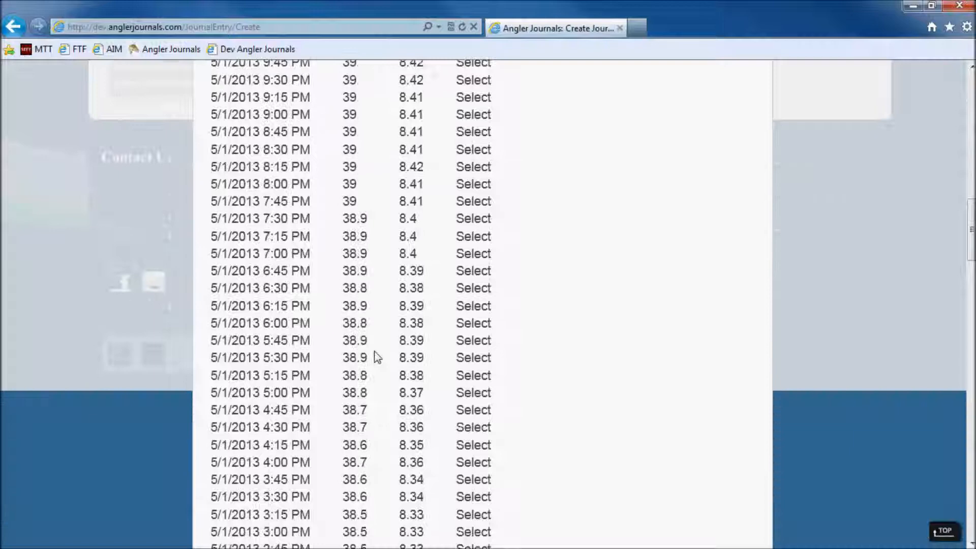
{"action": "scroll", "coordinate": [374, 351], "scroll_direction": "down", "scroll_amount": 1}
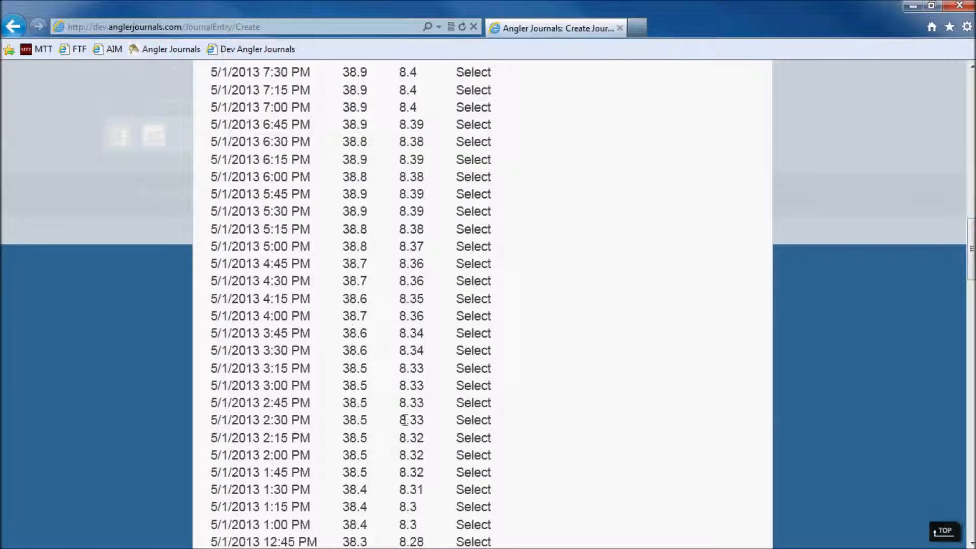
{"action": "left_click", "coordinate": [469, 422]}
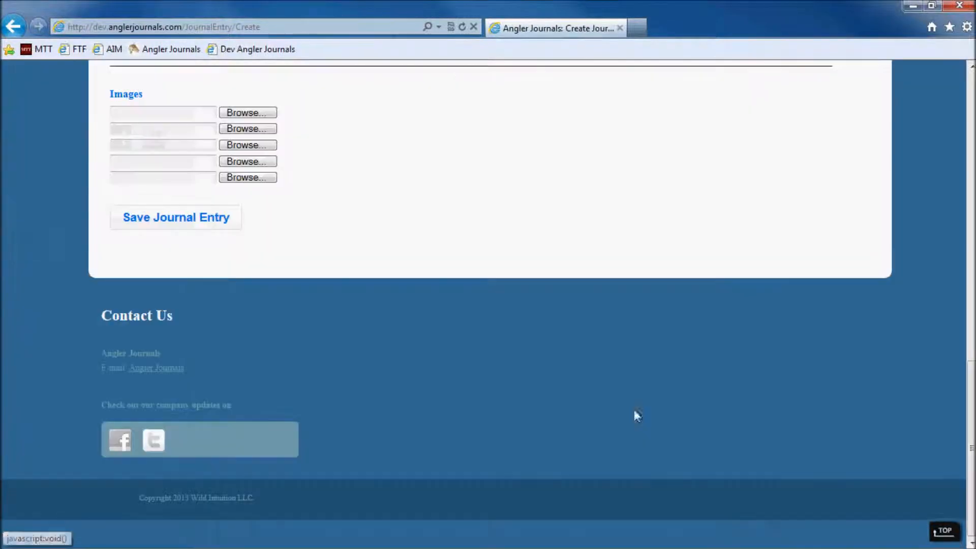
- Check the river flow and river level values filled into the journal entry
{"action": "scroll", "coordinate": [581, 365], "scroll_direction": "up", "scroll_amount": 10}
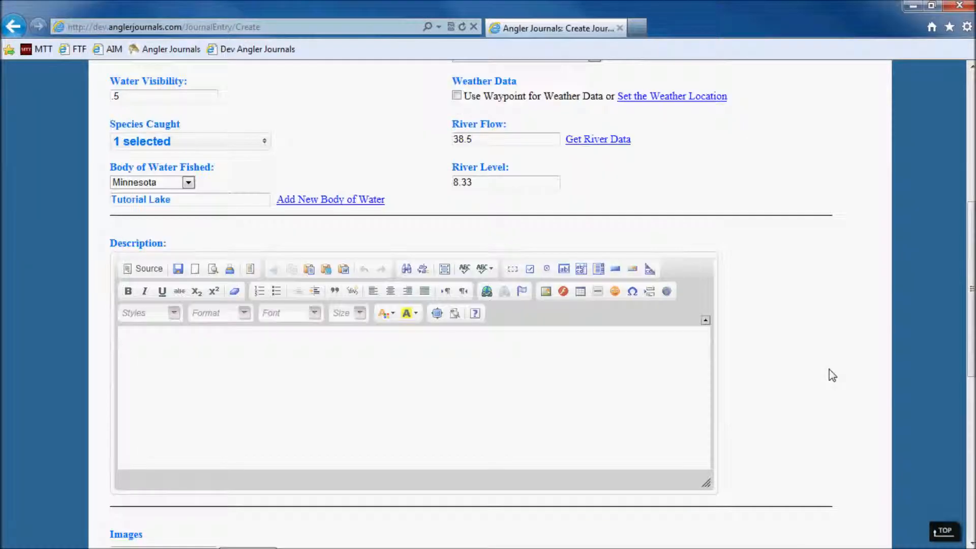
{"action": "left_click", "coordinate": [476, 213]}
{"action": "double_click", "coordinate": [476, 212]}
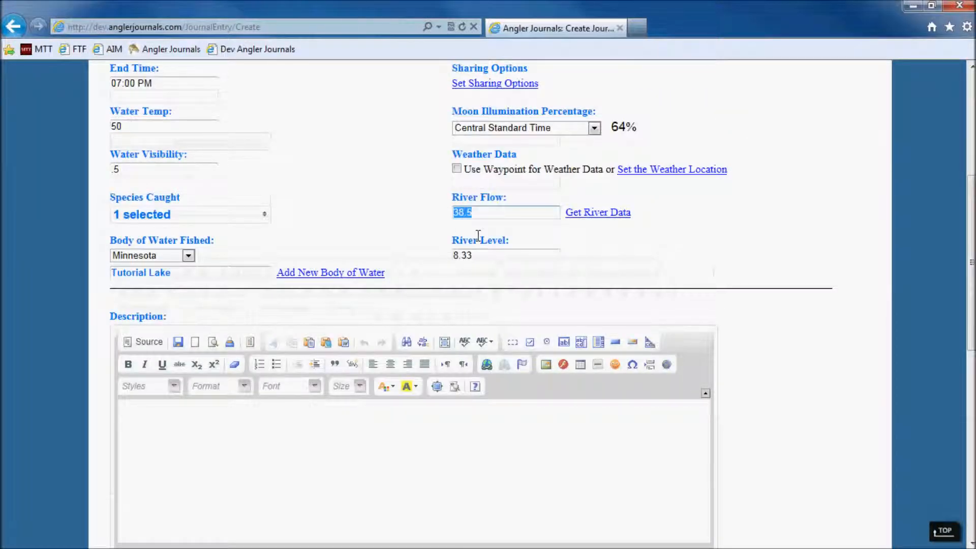
{"action": "double_click", "coordinate": [467, 256]}
{"action": "left_click", "coordinate": [527, 280]}
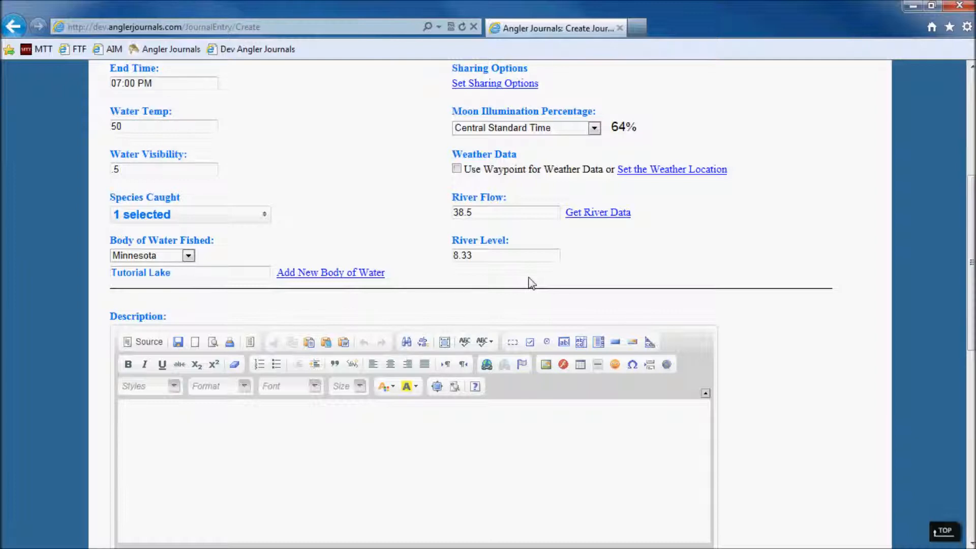
- Reopen the river flow data, browse the states available for the gage location, and close it without choosing another reading
{"action": "left_click", "coordinate": [606, 213]}
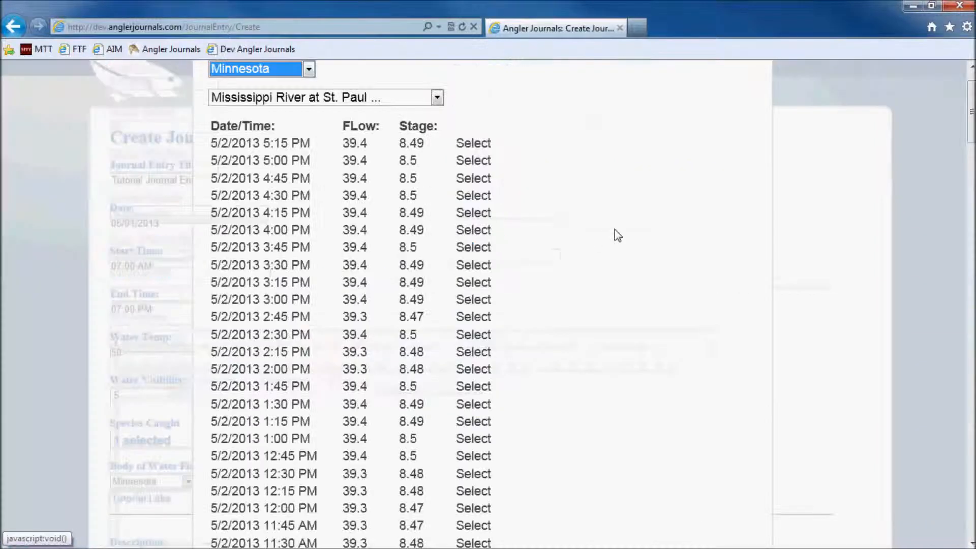
{"action": "left_click", "coordinate": [300, 69]}
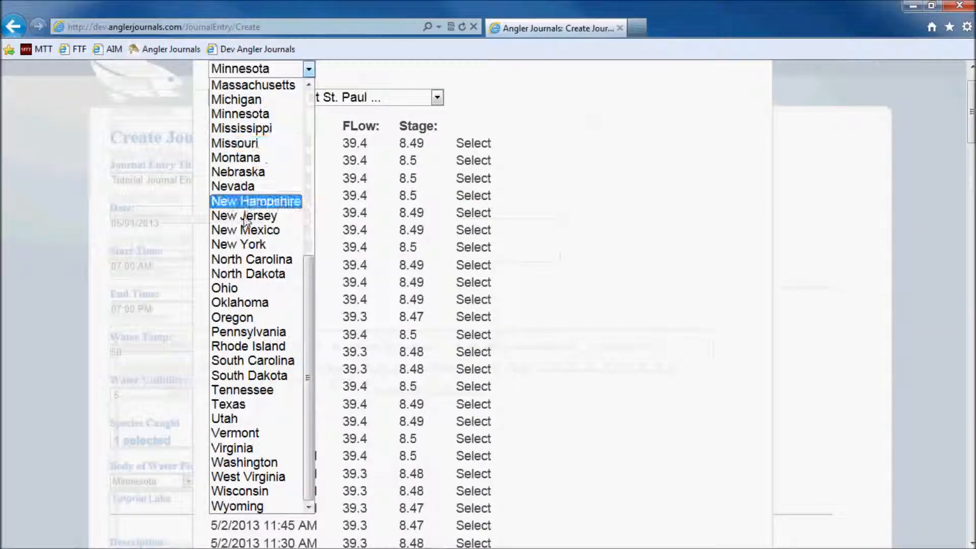
{"action": "left_click", "coordinate": [514, 104]}
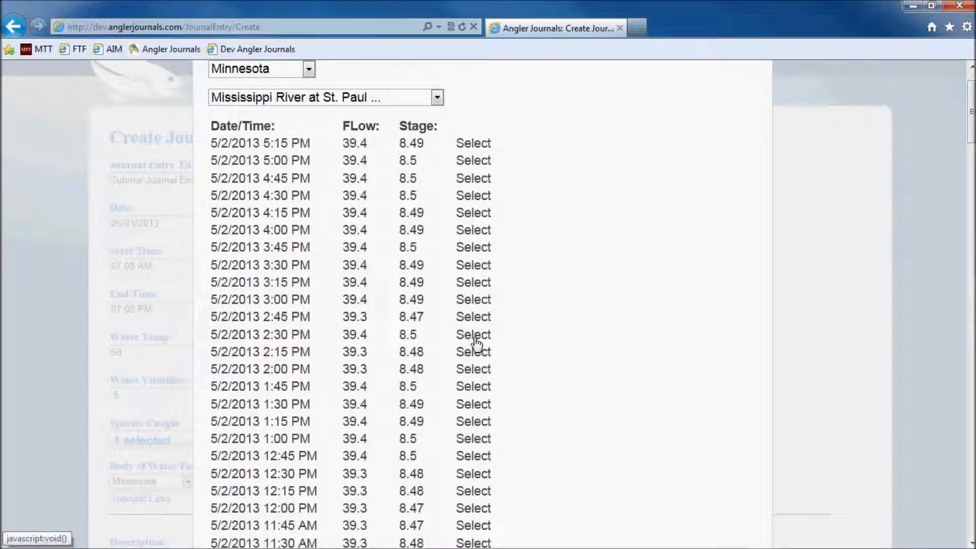
{"action": "scroll", "coordinate": [618, 351], "scroll_direction": "up", "scroll_amount": 1}
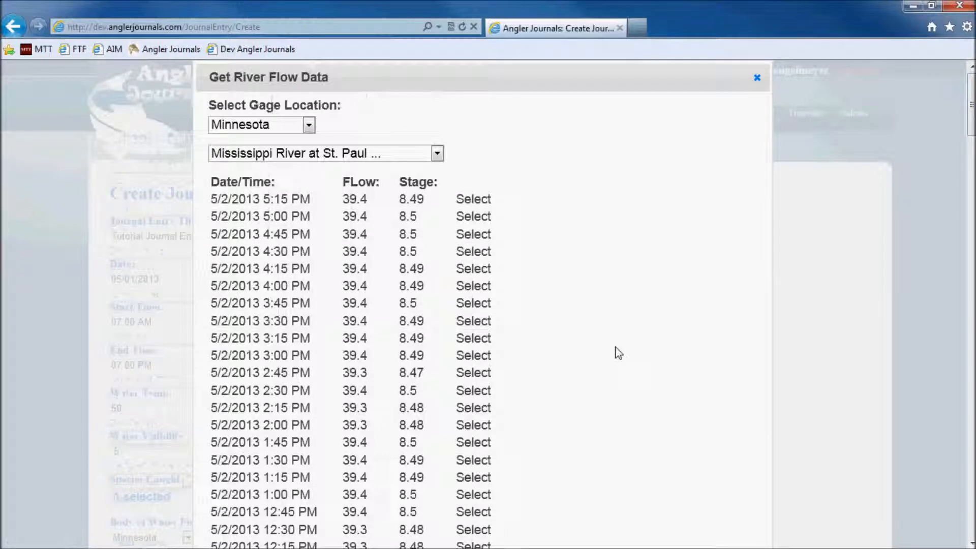
{"action": "left_click", "coordinate": [308, 125]}
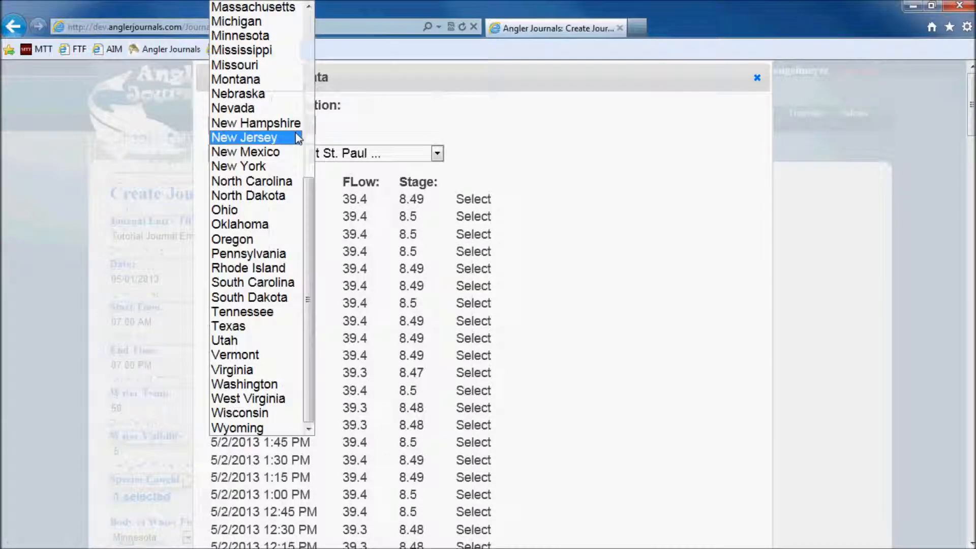
{"action": "scroll", "coordinate": [313, 195], "scroll_direction": "up", "scroll_amount": 3}
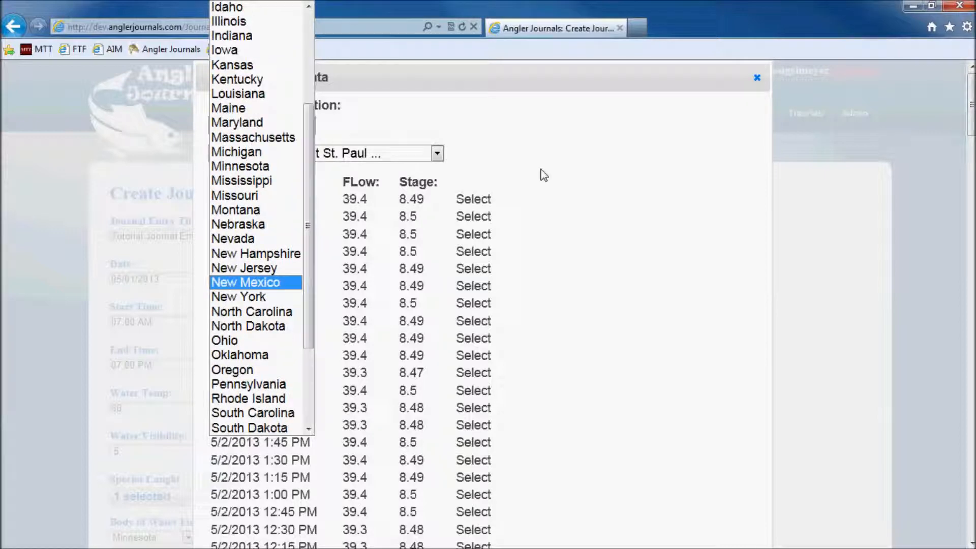
{"action": "left_click", "coordinate": [620, 189]}
{"action": "left_click", "coordinate": [757, 77]}
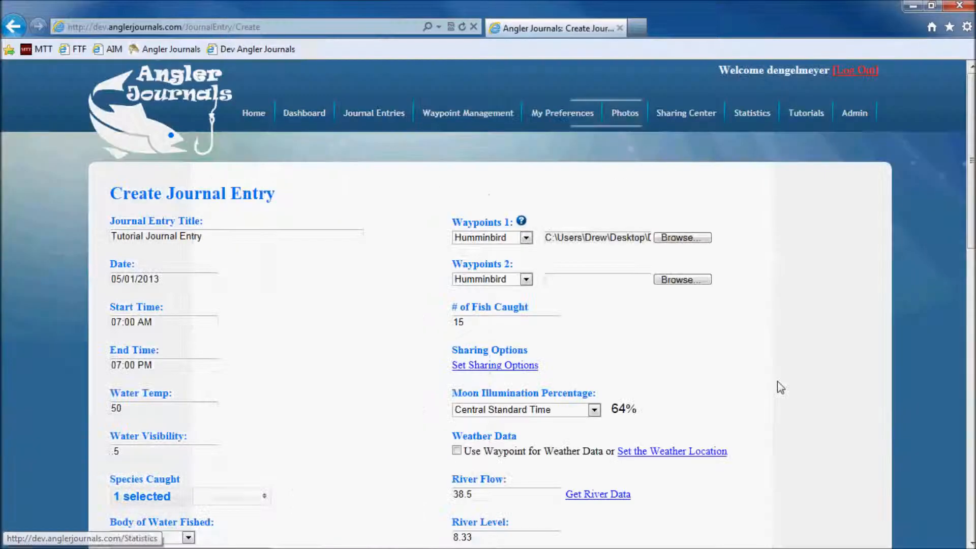
- Enter the description "This was a good day, despit the cold rainy weather." for the journal entry
{"action": "scroll", "coordinate": [782, 396], "scroll_direction": "down", "scroll_amount": 7}
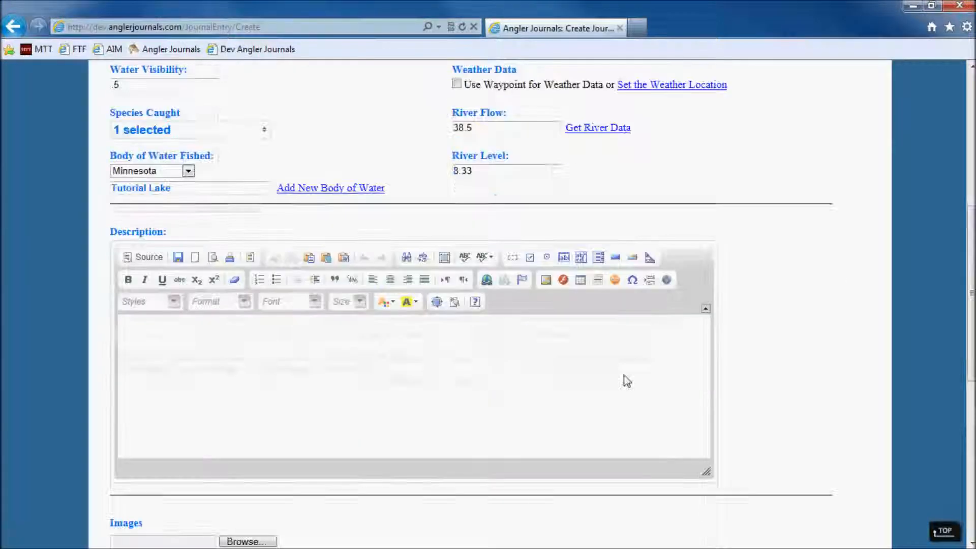
{"action": "left_click", "coordinate": [372, 408]}
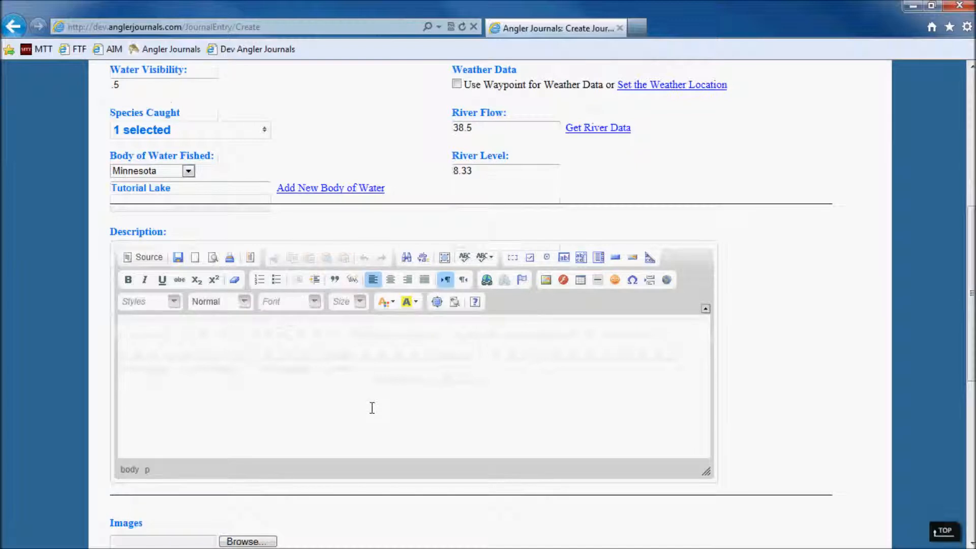
{"action": "type", "text": "This was a good day, despit th"}
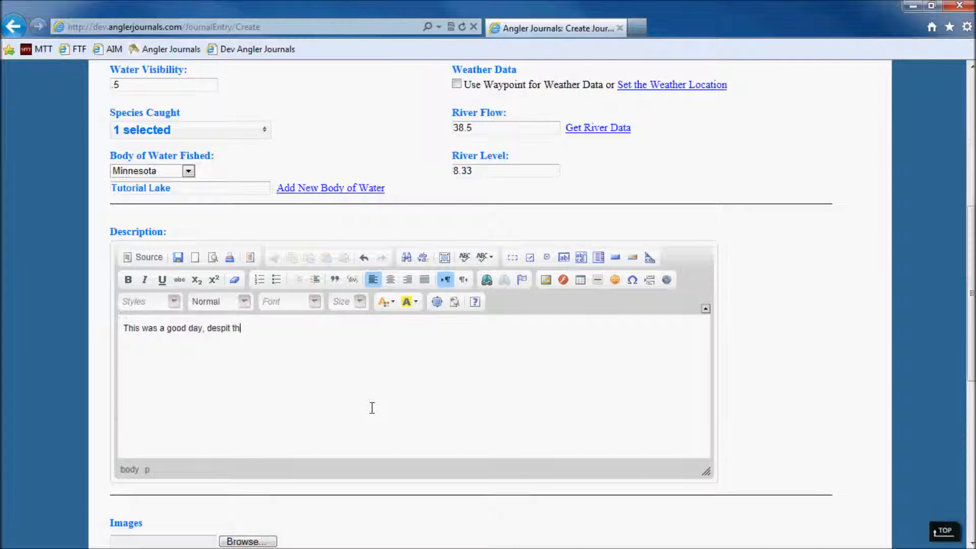
{"action": "type", "text": "we"}
{"action": "key", "text": "BackSpace"}
{"action": "key", "text": "BackSpace"}
{"action": "type", "text": "rainy weathe"}
- Attach the picture 2012-11-20 18.34.21 from the desktop's Pics folder as the journal entry's first image
{"action": "scroll", "coordinate": [790, 368], "scroll_direction": "down", "scroll_amount": 4}
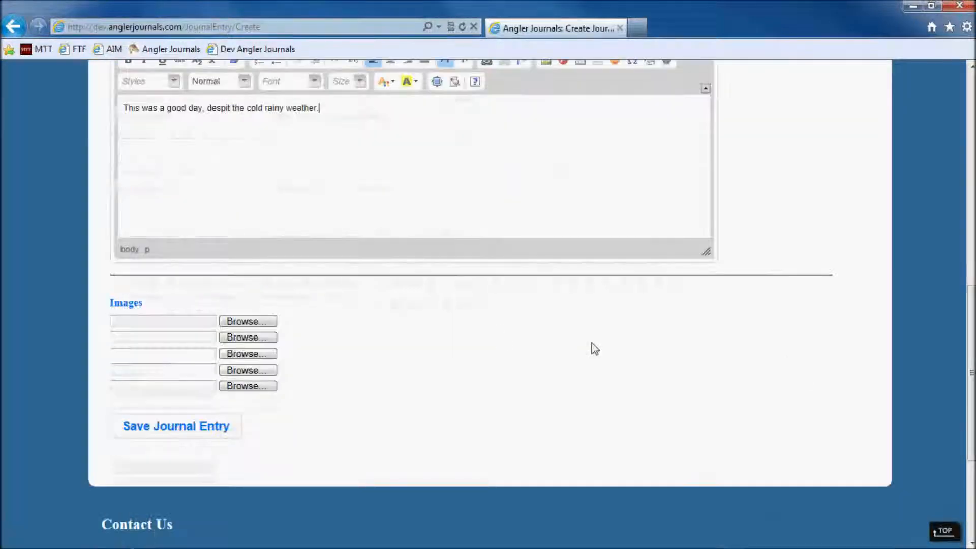
{"action": "left_click", "coordinate": [270, 324]}
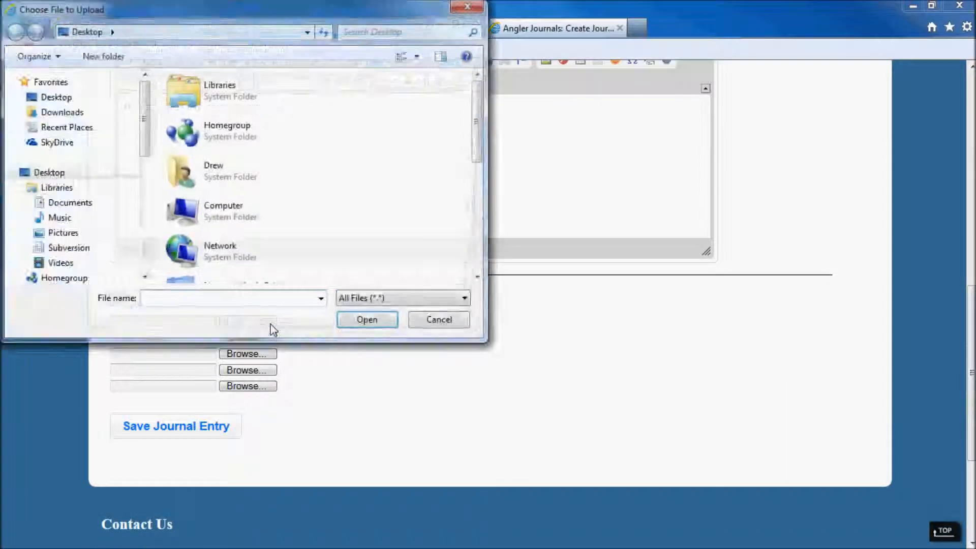
{"action": "left_click", "coordinate": [234, 209]}
{"action": "scroll", "coordinate": [235, 209], "scroll_direction": "down", "scroll_amount": 3}
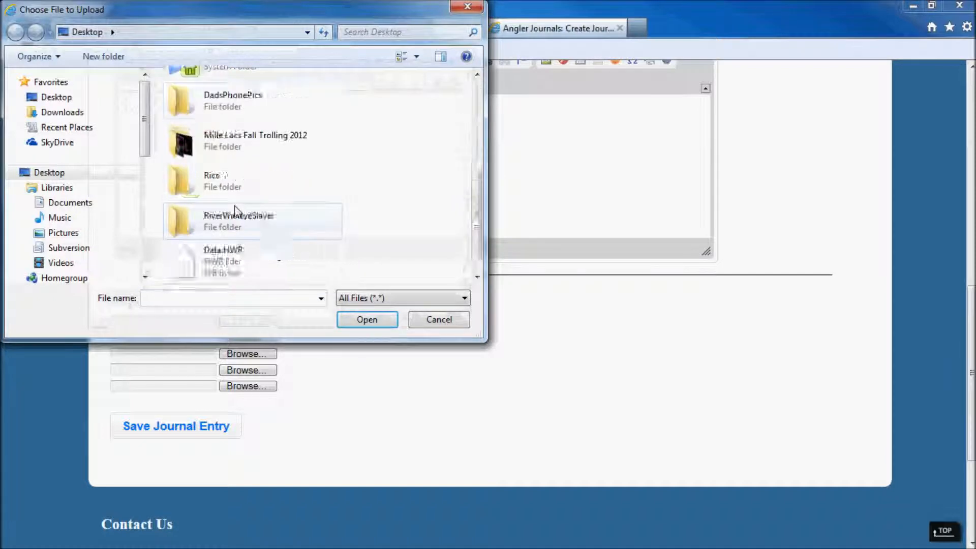
{"action": "scroll", "coordinate": [234, 209], "scroll_direction": "up", "scroll_amount": 1}
{"action": "double_click", "coordinate": [211, 254]}
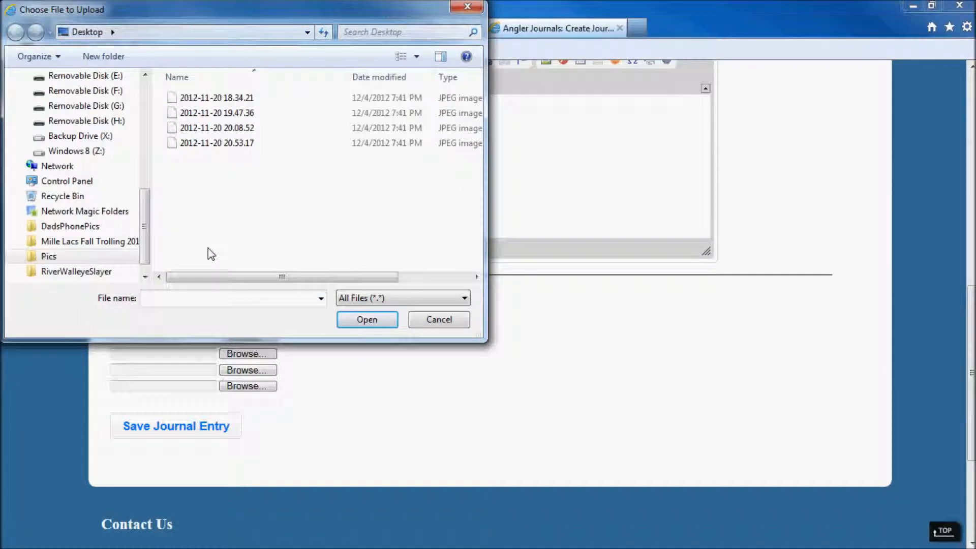
{"action": "left_click", "coordinate": [199, 97]}
{"action": "left_click", "coordinate": [366, 318]}
- Attach the pictures 2012-11-20 19.47.36, 2012-11-20 20.08.52 and 2012-11-20 20.53.17 as the second, third and fourth images
{"action": "left_click", "coordinate": [245, 337]}
{"action": "left_click", "coordinate": [218, 113]}
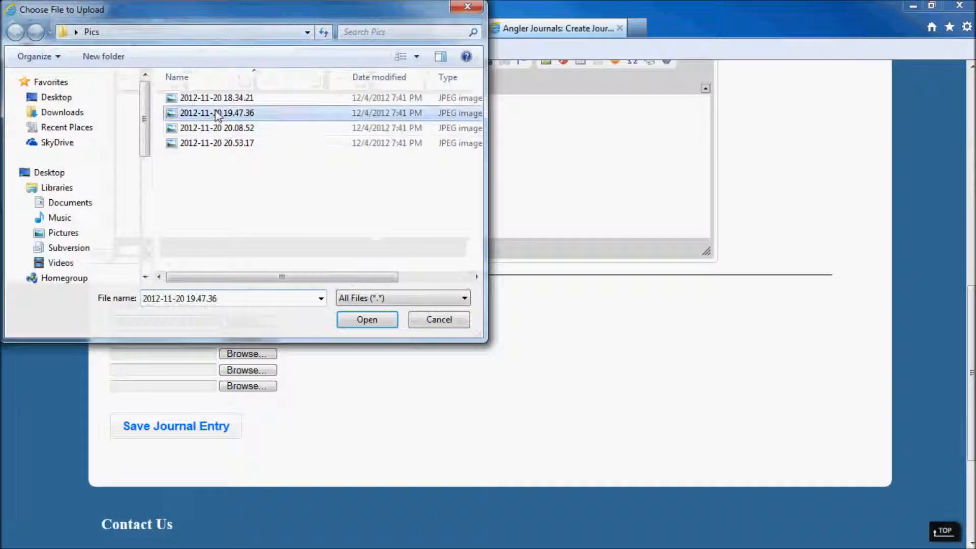
{"action": "left_click", "coordinate": [370, 320]}
{"action": "left_click", "coordinate": [260, 356]}
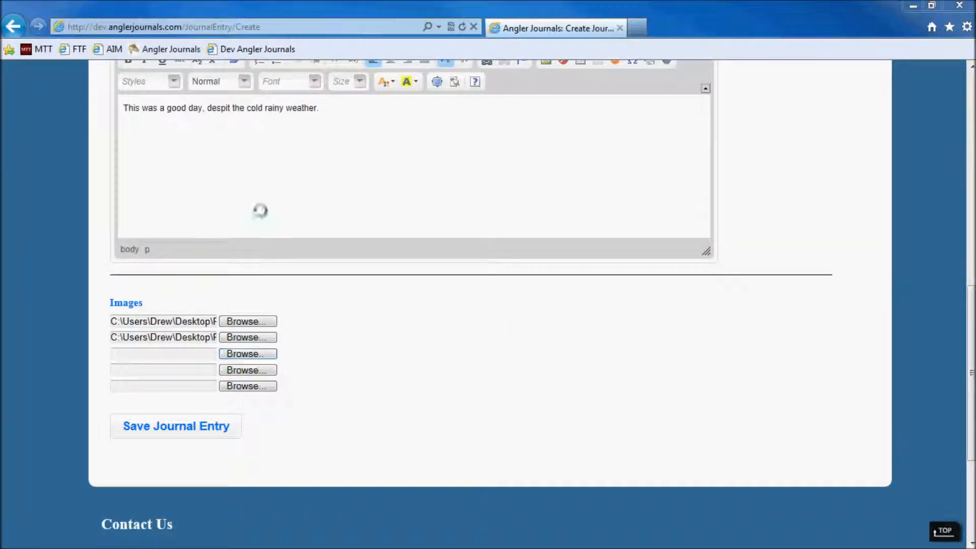
{"action": "left_click", "coordinate": [223, 128]}
{"action": "left_click", "coordinate": [358, 319]}
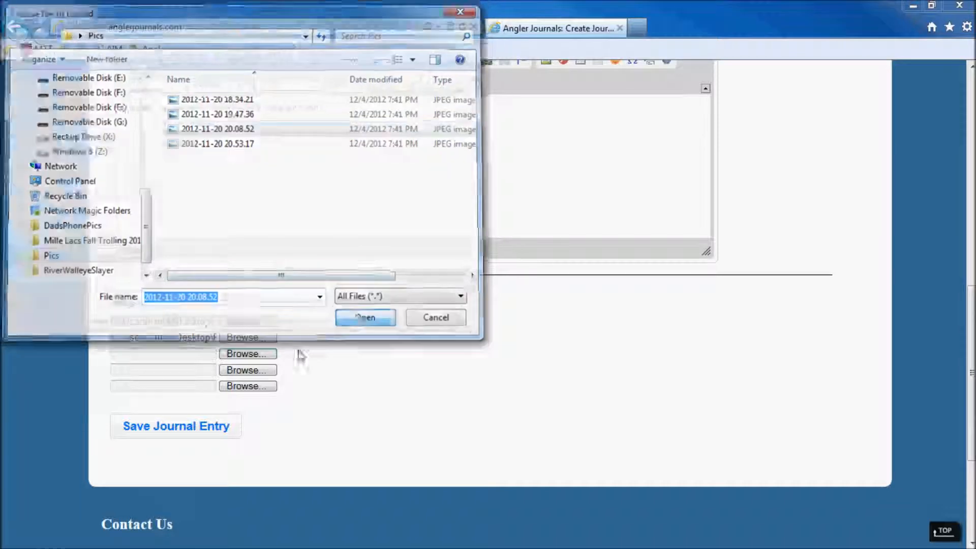
{"action": "left_click", "coordinate": [253, 372]}
{"action": "left_click", "coordinate": [244, 144]}
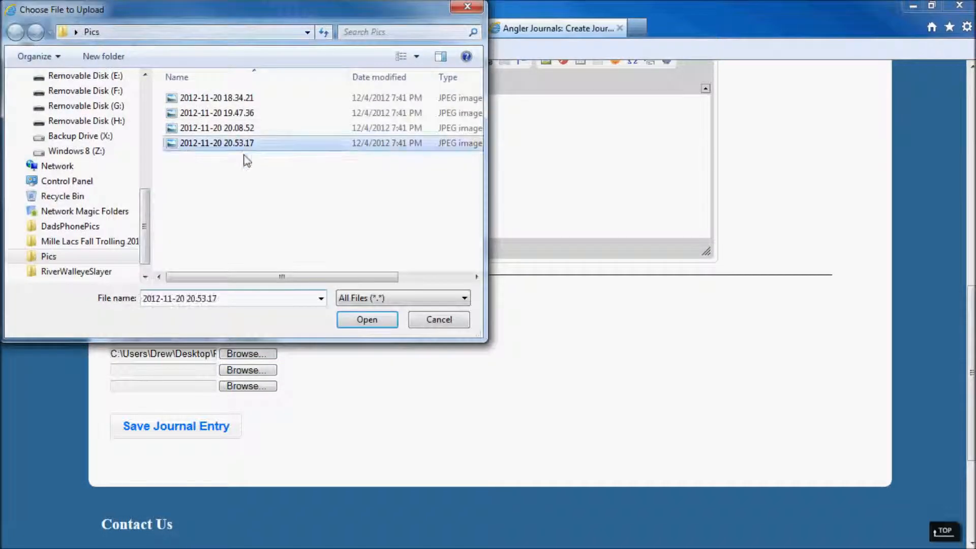
{"action": "left_click", "coordinate": [362, 320]}
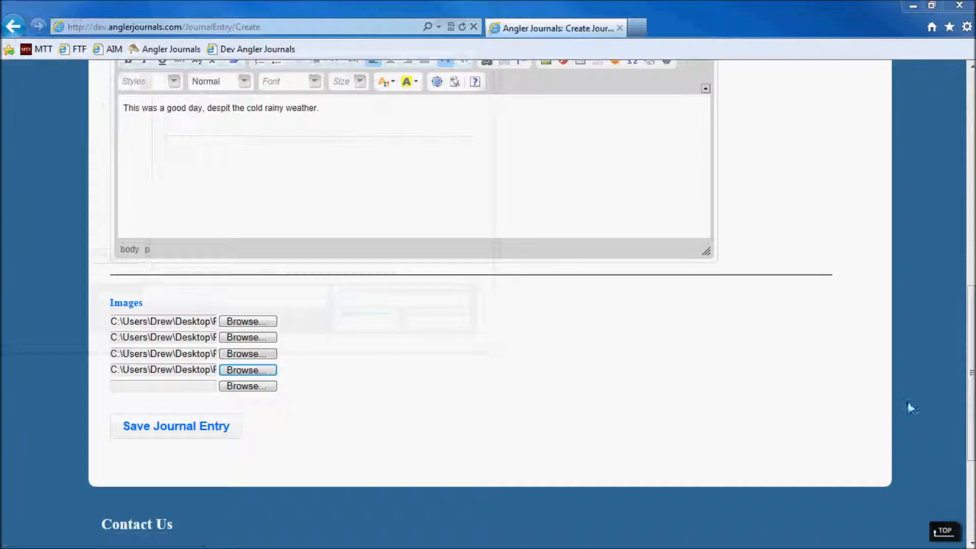
- Review the completed journal entry form and save the journal entry
{"action": "scroll", "coordinate": [863, 328], "scroll_direction": "up", "scroll_amount": 3}
{"action": "scroll", "coordinate": [864, 332], "scroll_direction": "up", "scroll_amount": 7}
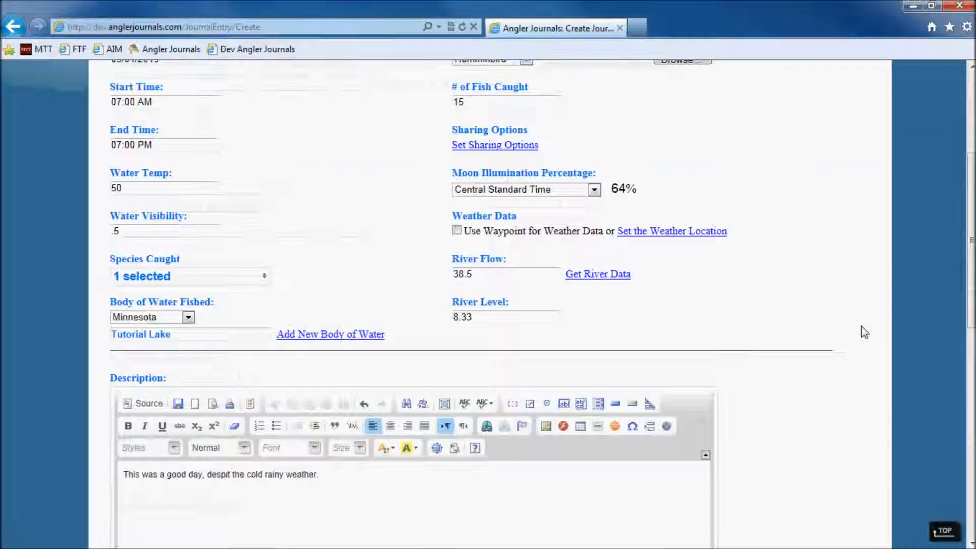
{"action": "scroll", "coordinate": [864, 332], "scroll_direction": "down", "scroll_amount": 2}
{"action": "scroll", "coordinate": [865, 332], "scroll_direction": "down", "scroll_amount": 10}
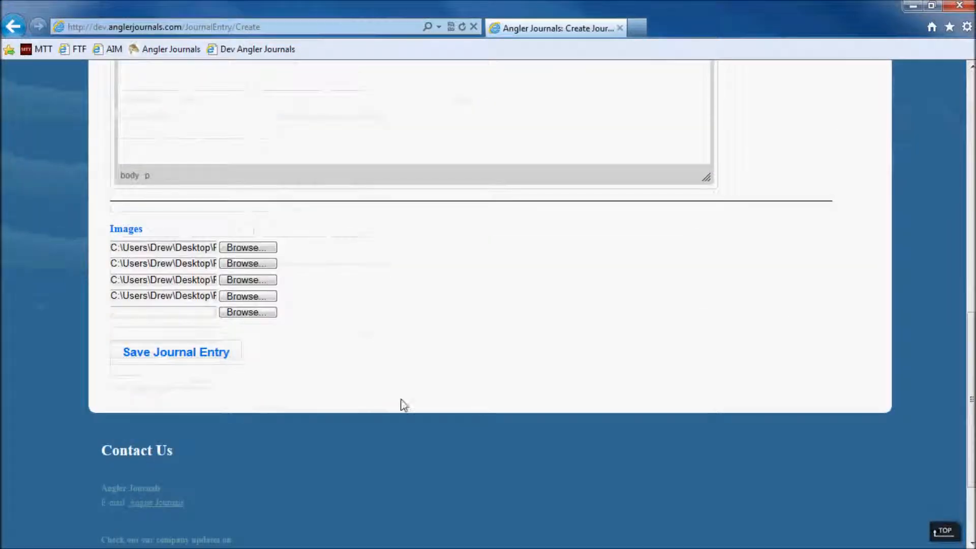
{"action": "left_click", "coordinate": [180, 358]}
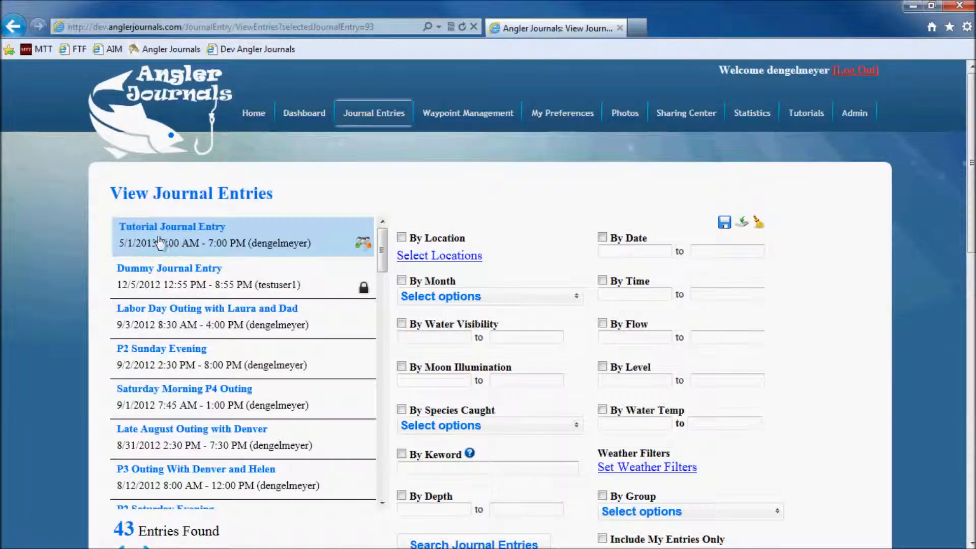
- Check the general info, description and pictures of the saved Tutorial Journal Entry
{"action": "scroll", "coordinate": [93, 285], "scroll_direction": "down", "scroll_amount": 2}
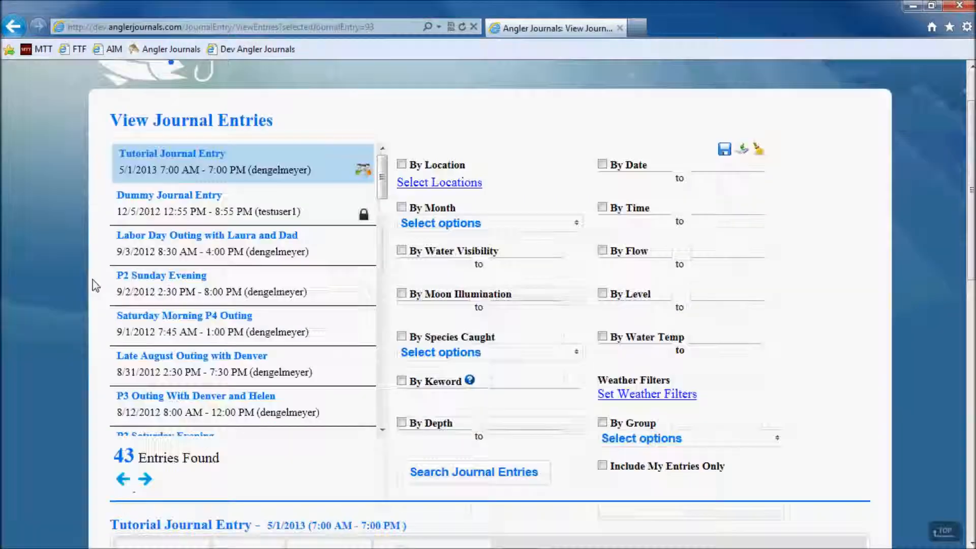
{"action": "scroll", "coordinate": [93, 286], "scroll_direction": "down", "scroll_amount": 5}
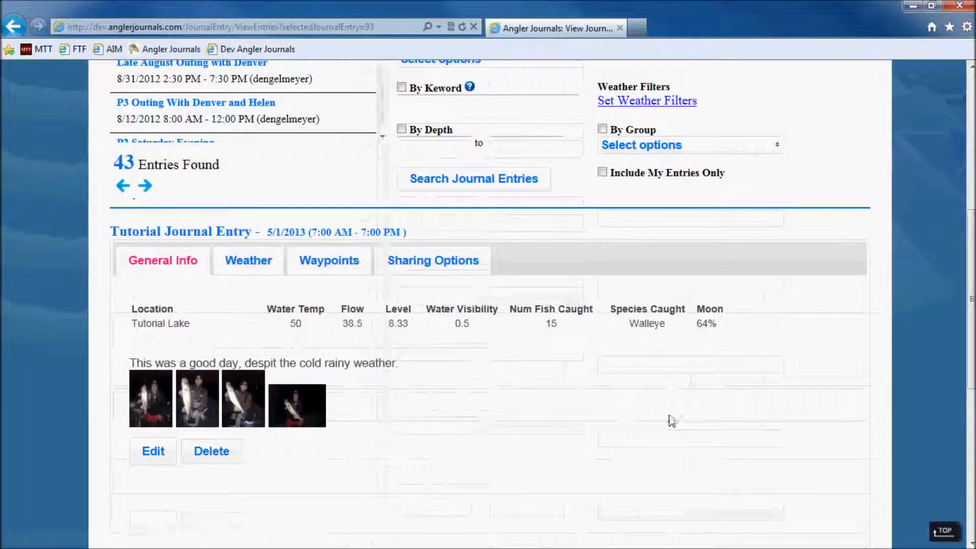
{"action": "scroll", "coordinate": [836, 349], "scroll_direction": "up", "scroll_amount": 7}
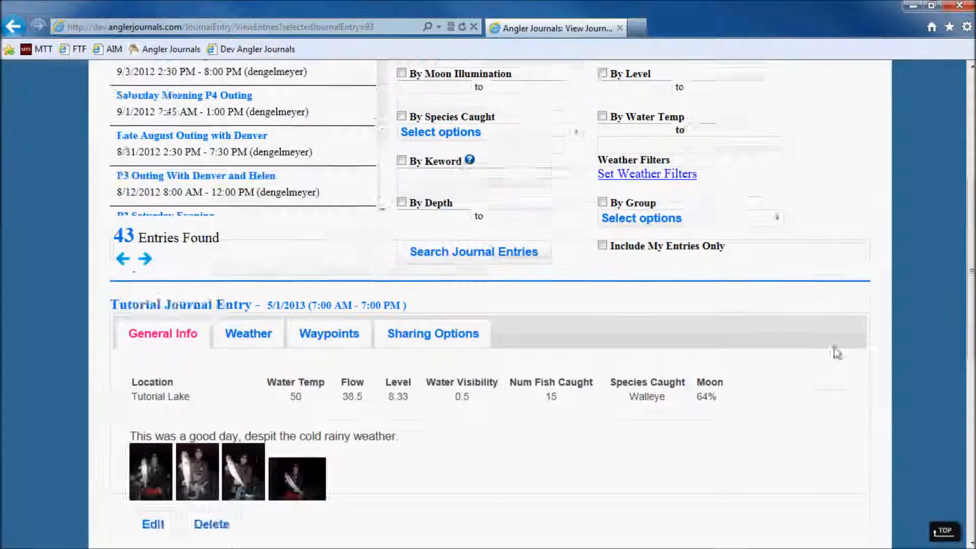